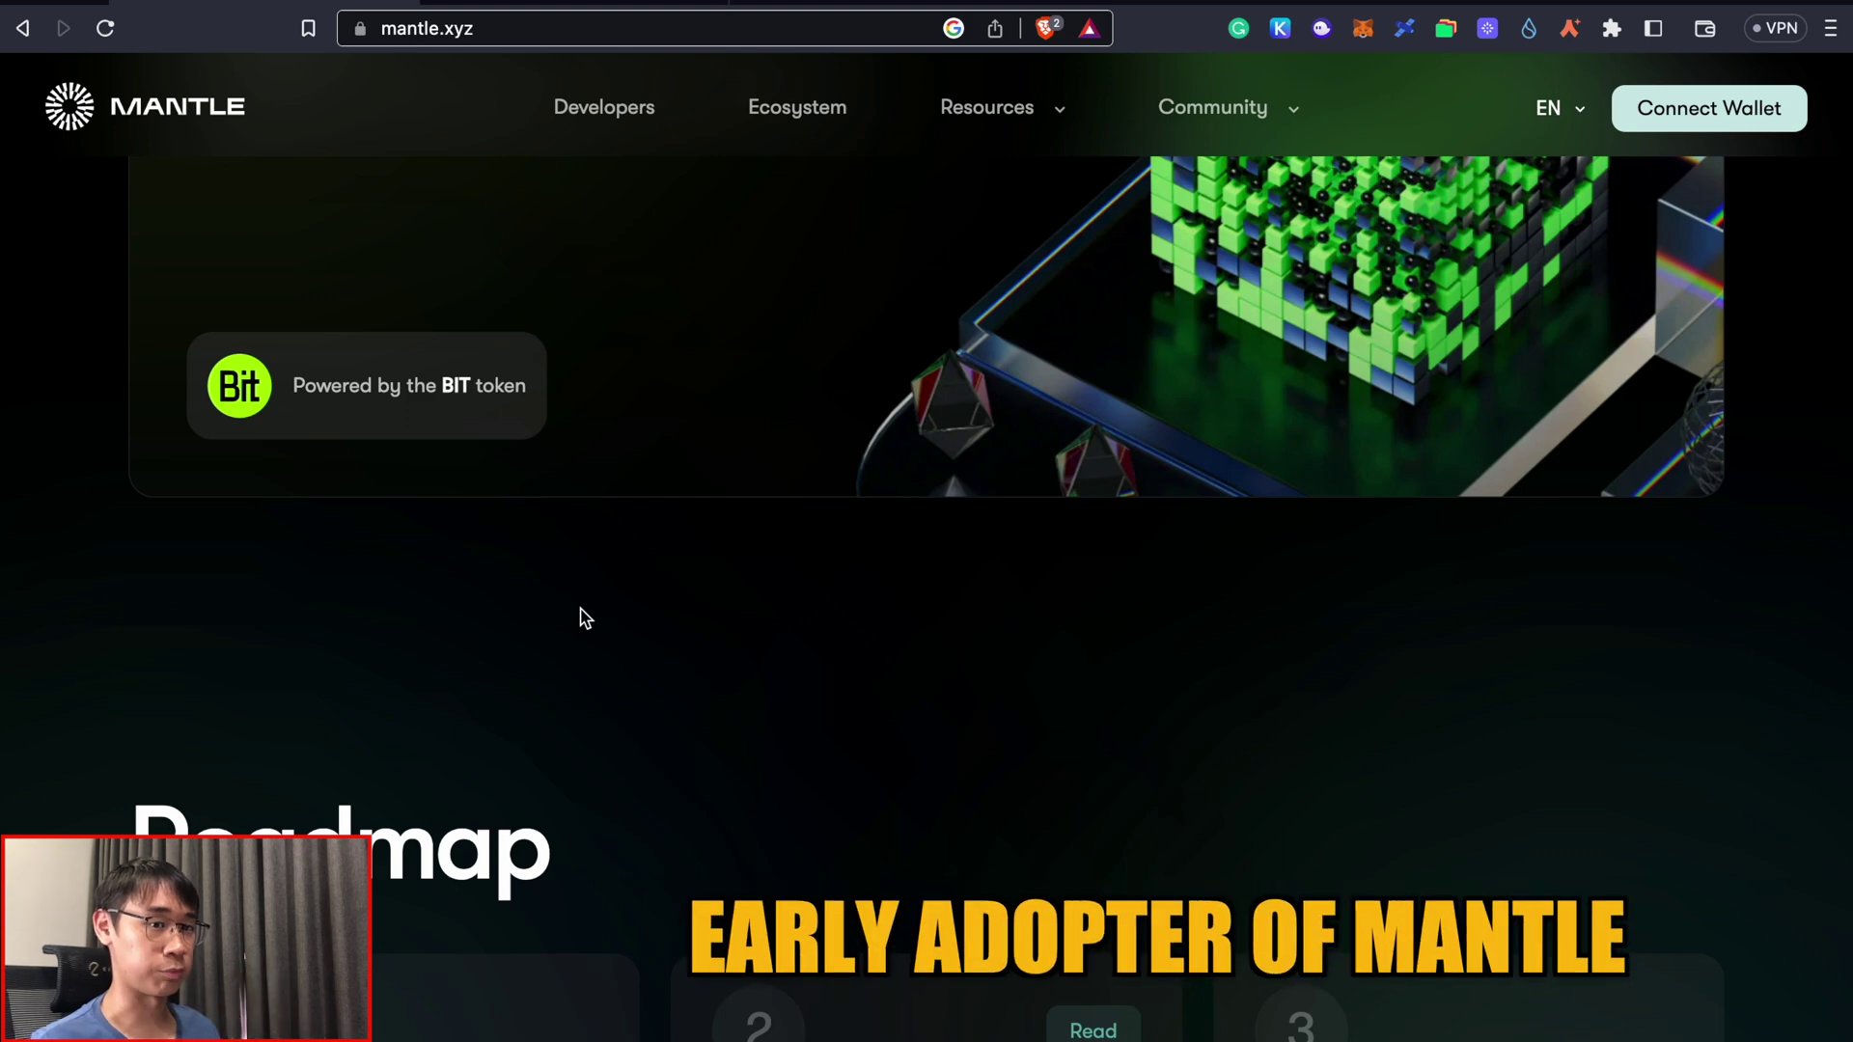
Copy the wallet address from MetaMask and send '$faucet <address>' in #faucet to request test BIT
scroll(584, 617, down, 10)
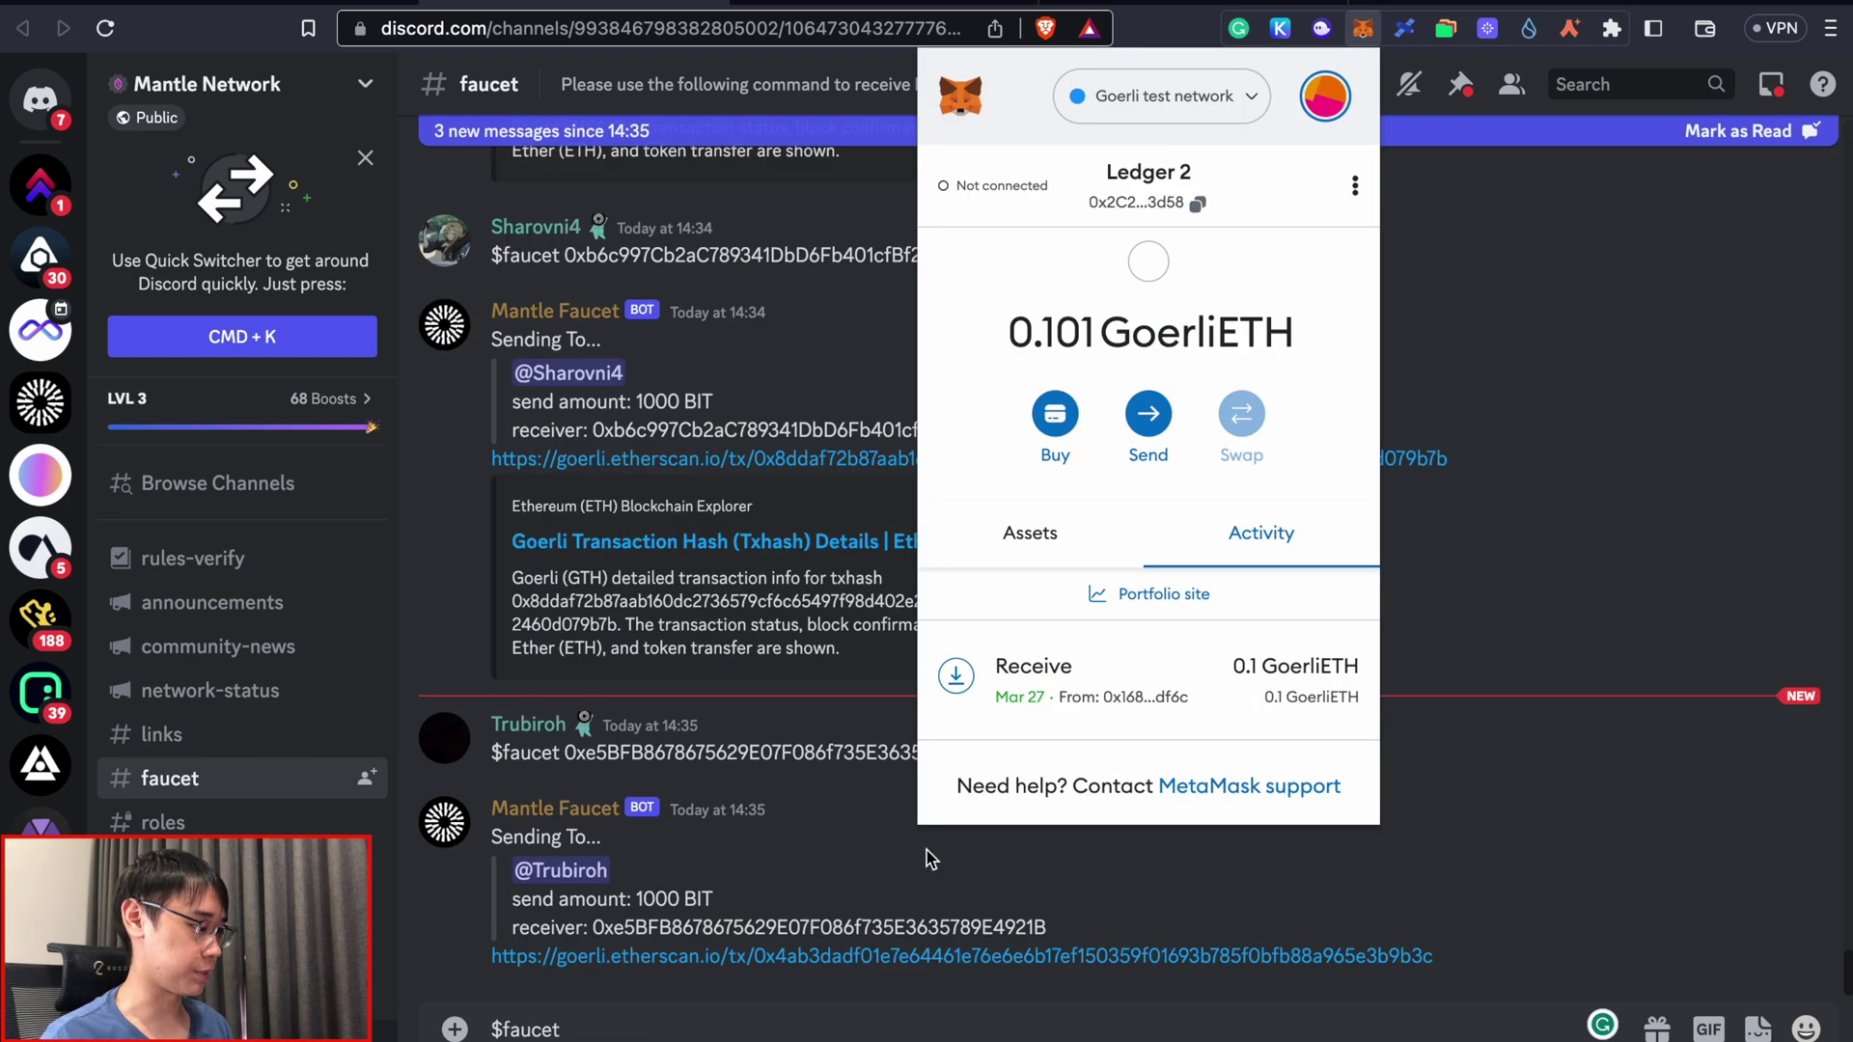
click(1144, 202)
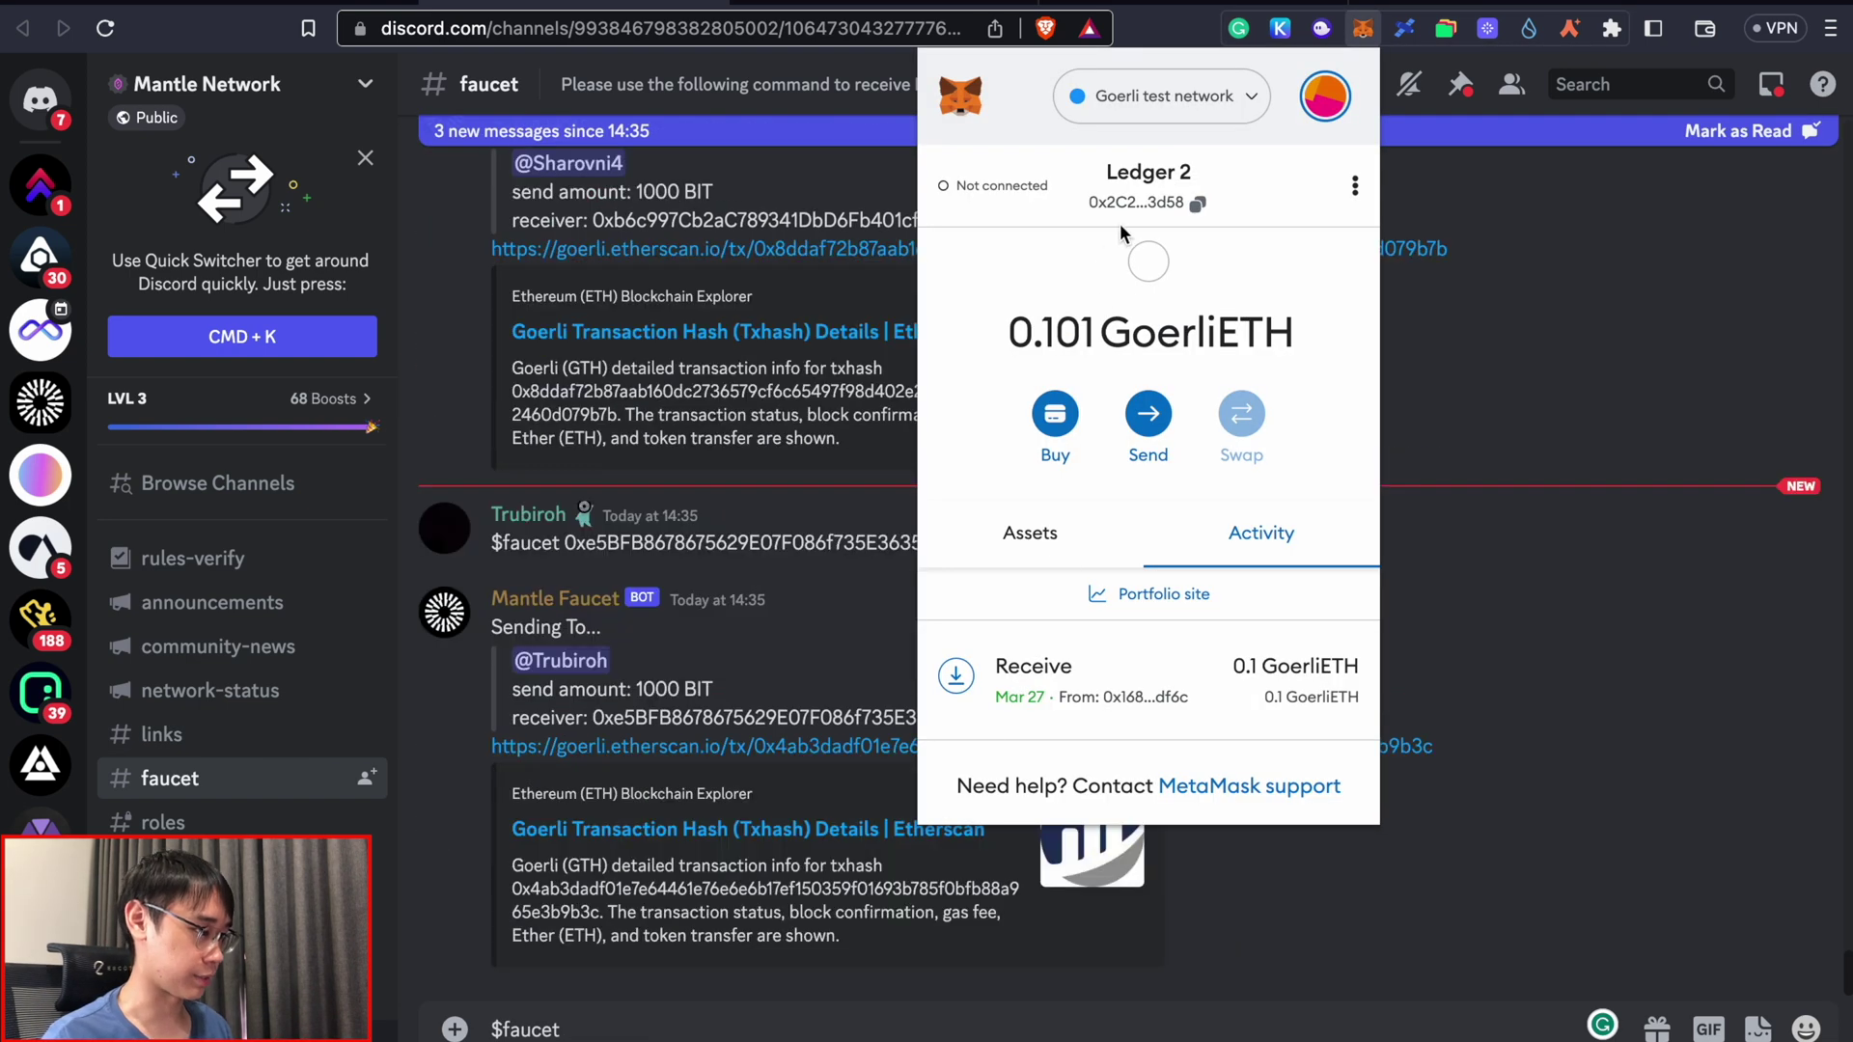
click(647, 1026)
key(super+v)
key(Return)
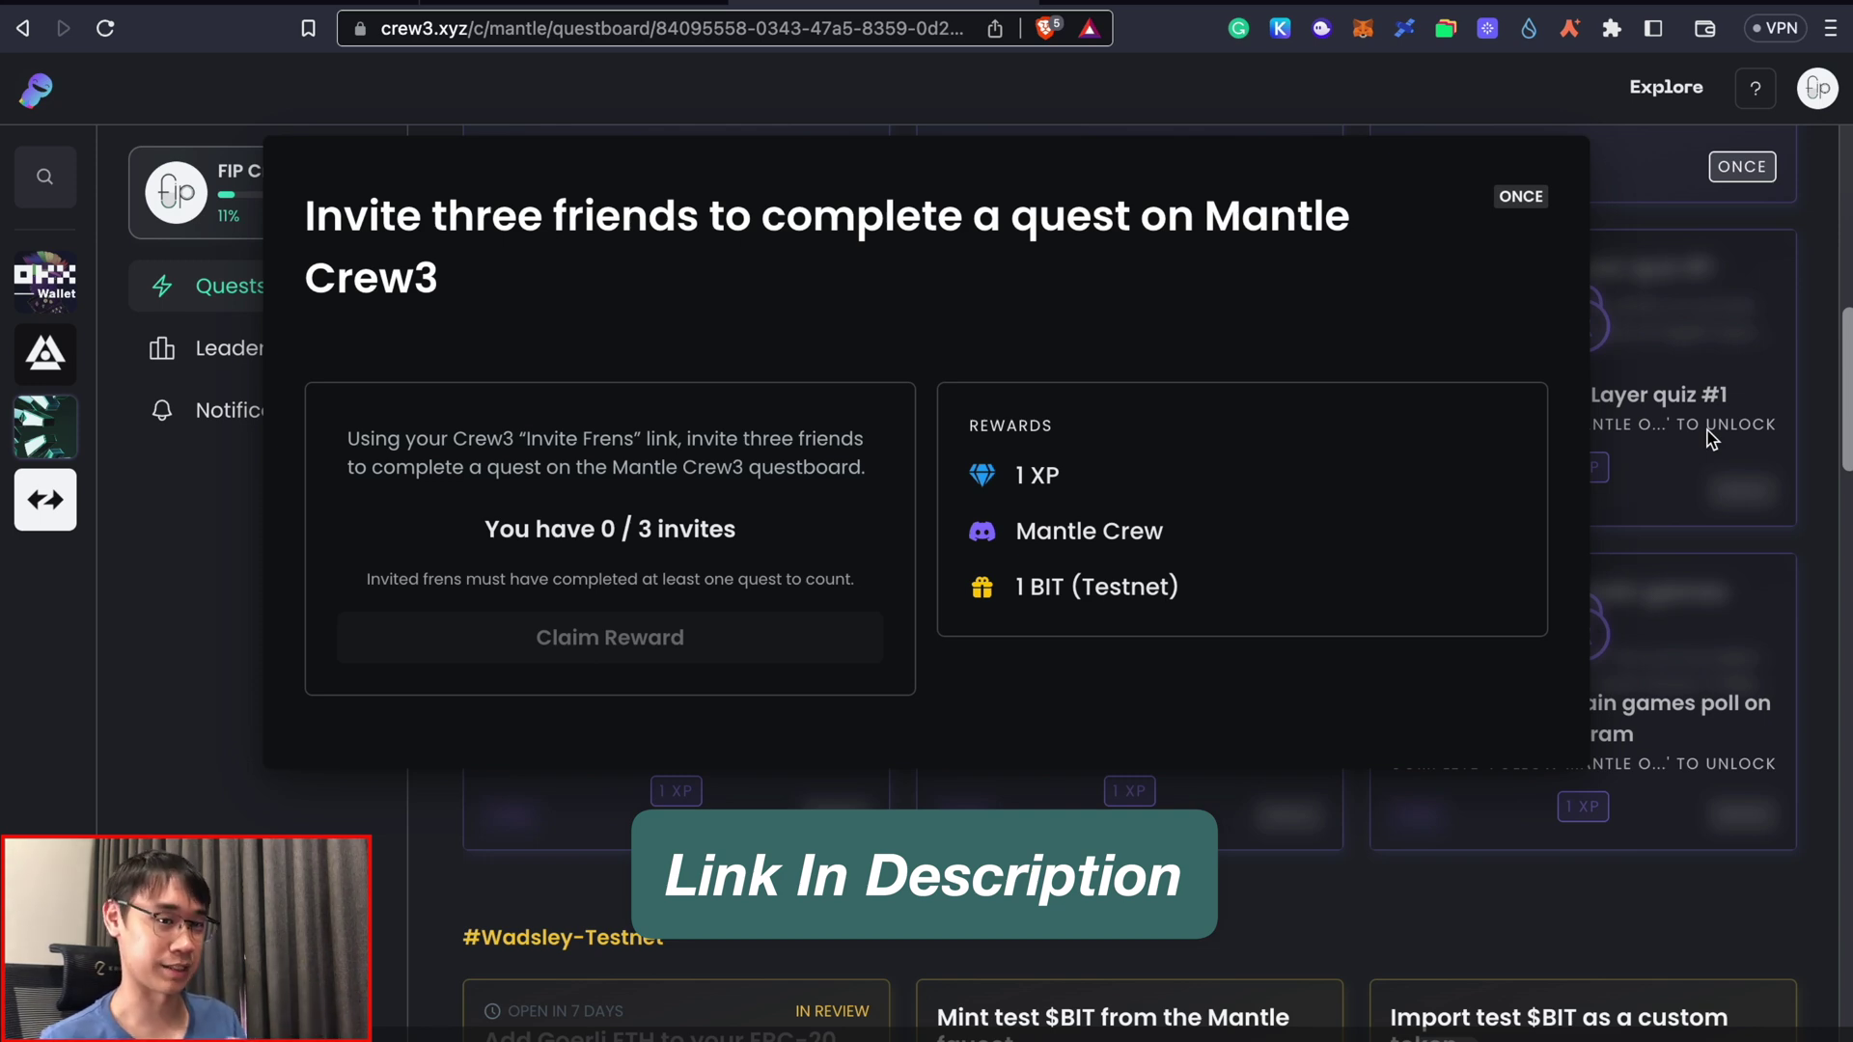
Close the invite-friends quest and open the 'Mint test $BIT from the Mantle faucet' quest card
click(1711, 439)
scroll(891, 420, down, 7)
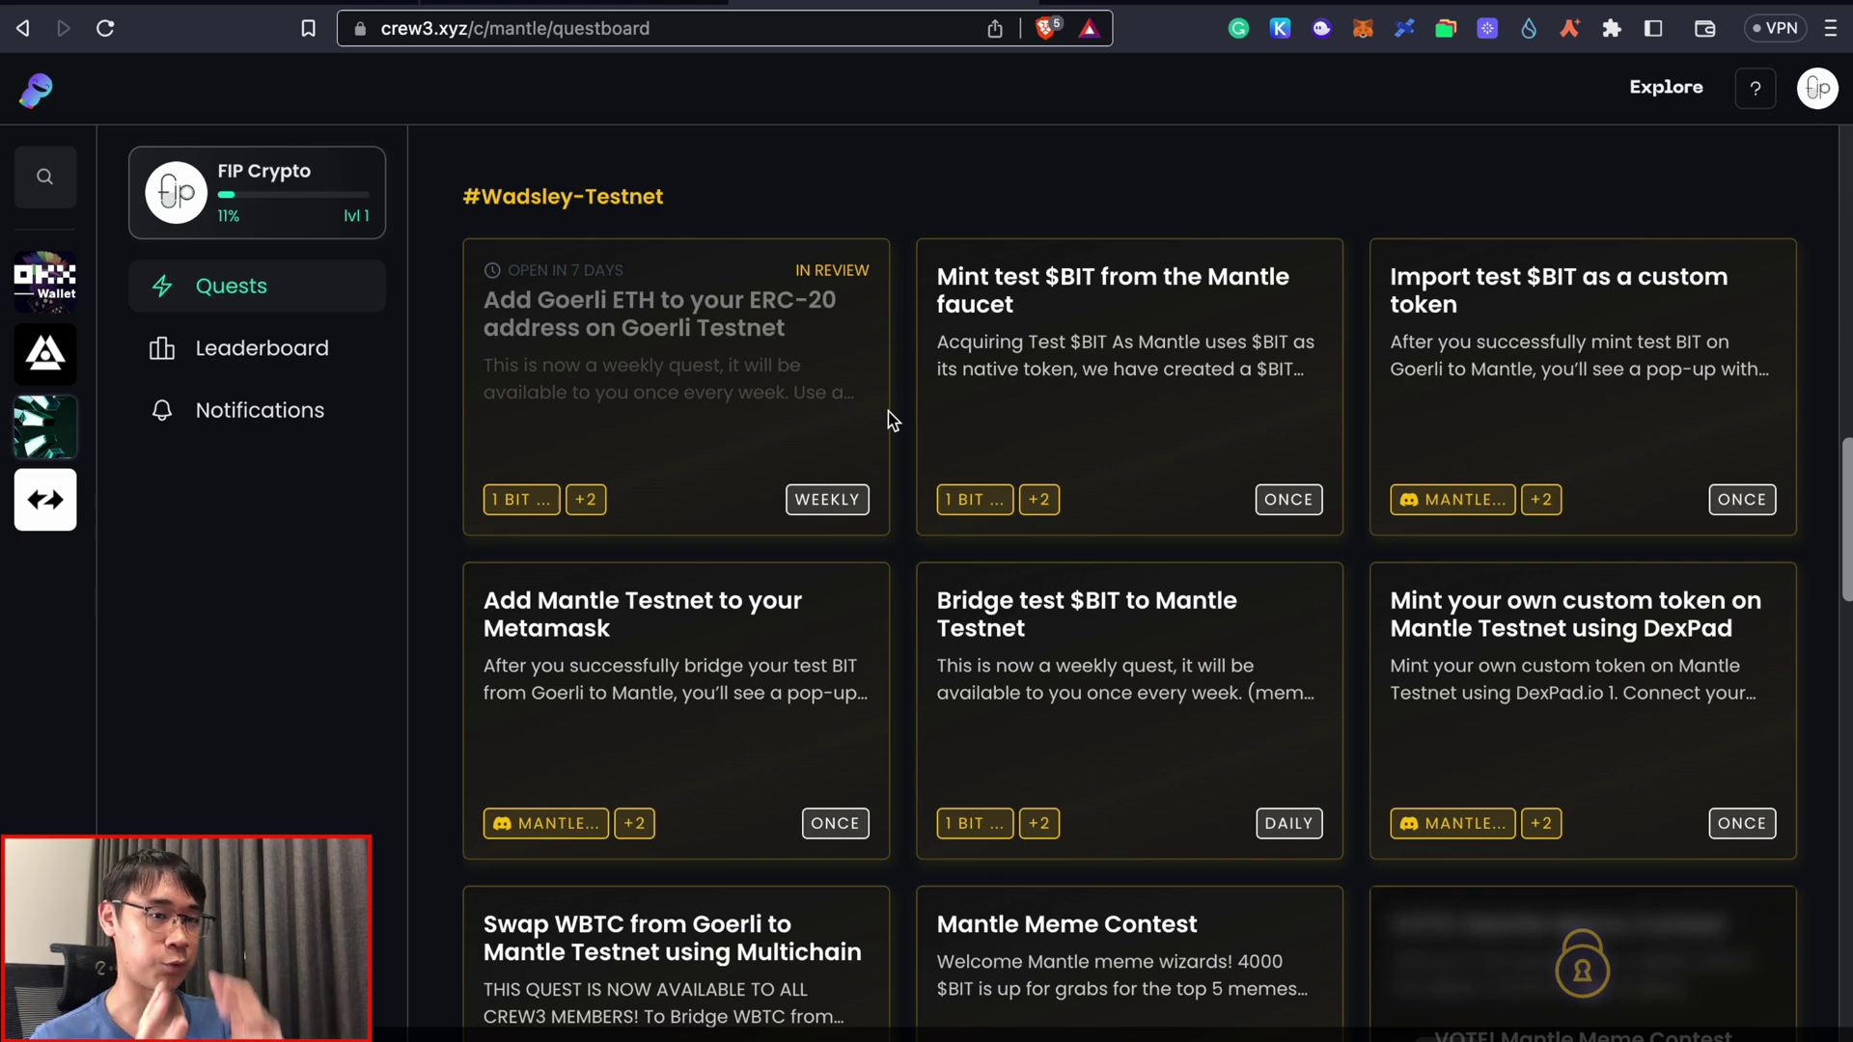
click(932, 425)
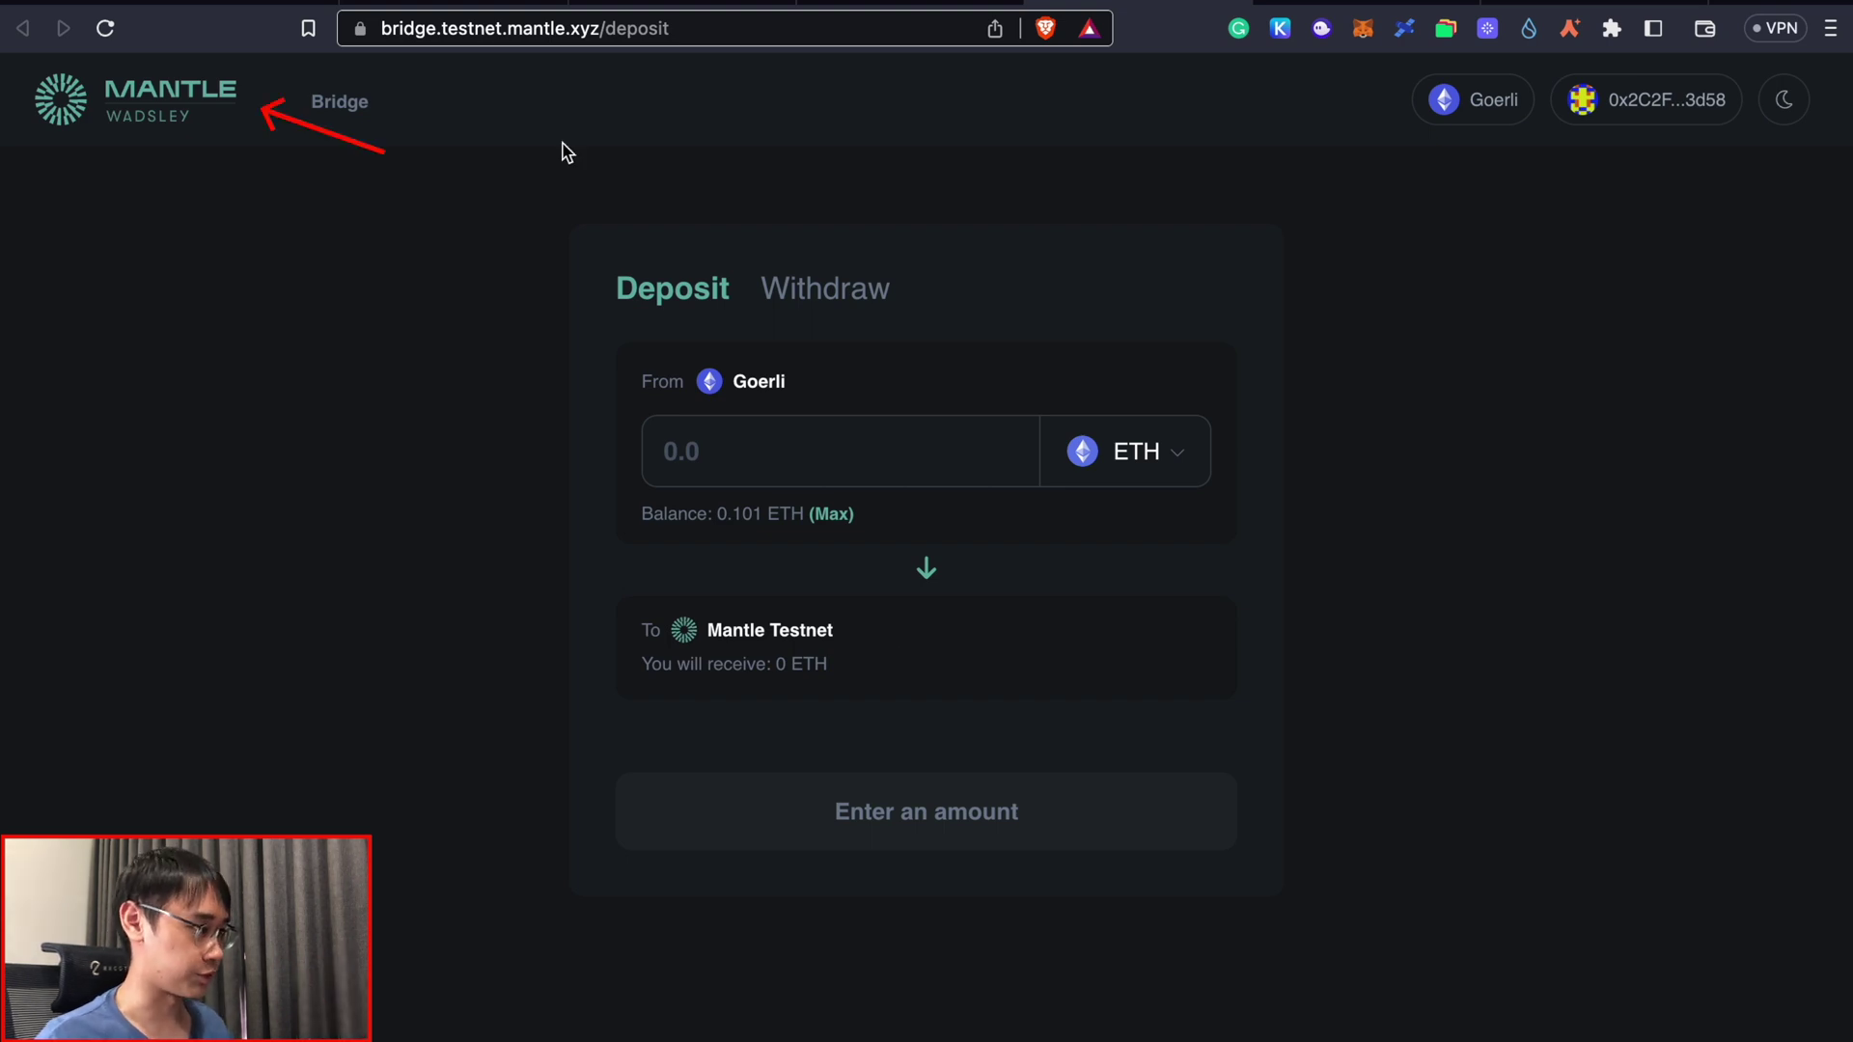
Read the How to Participate bridging task on the Galxe Mantle X Multichain campaign page
key(ctrl+Tab)
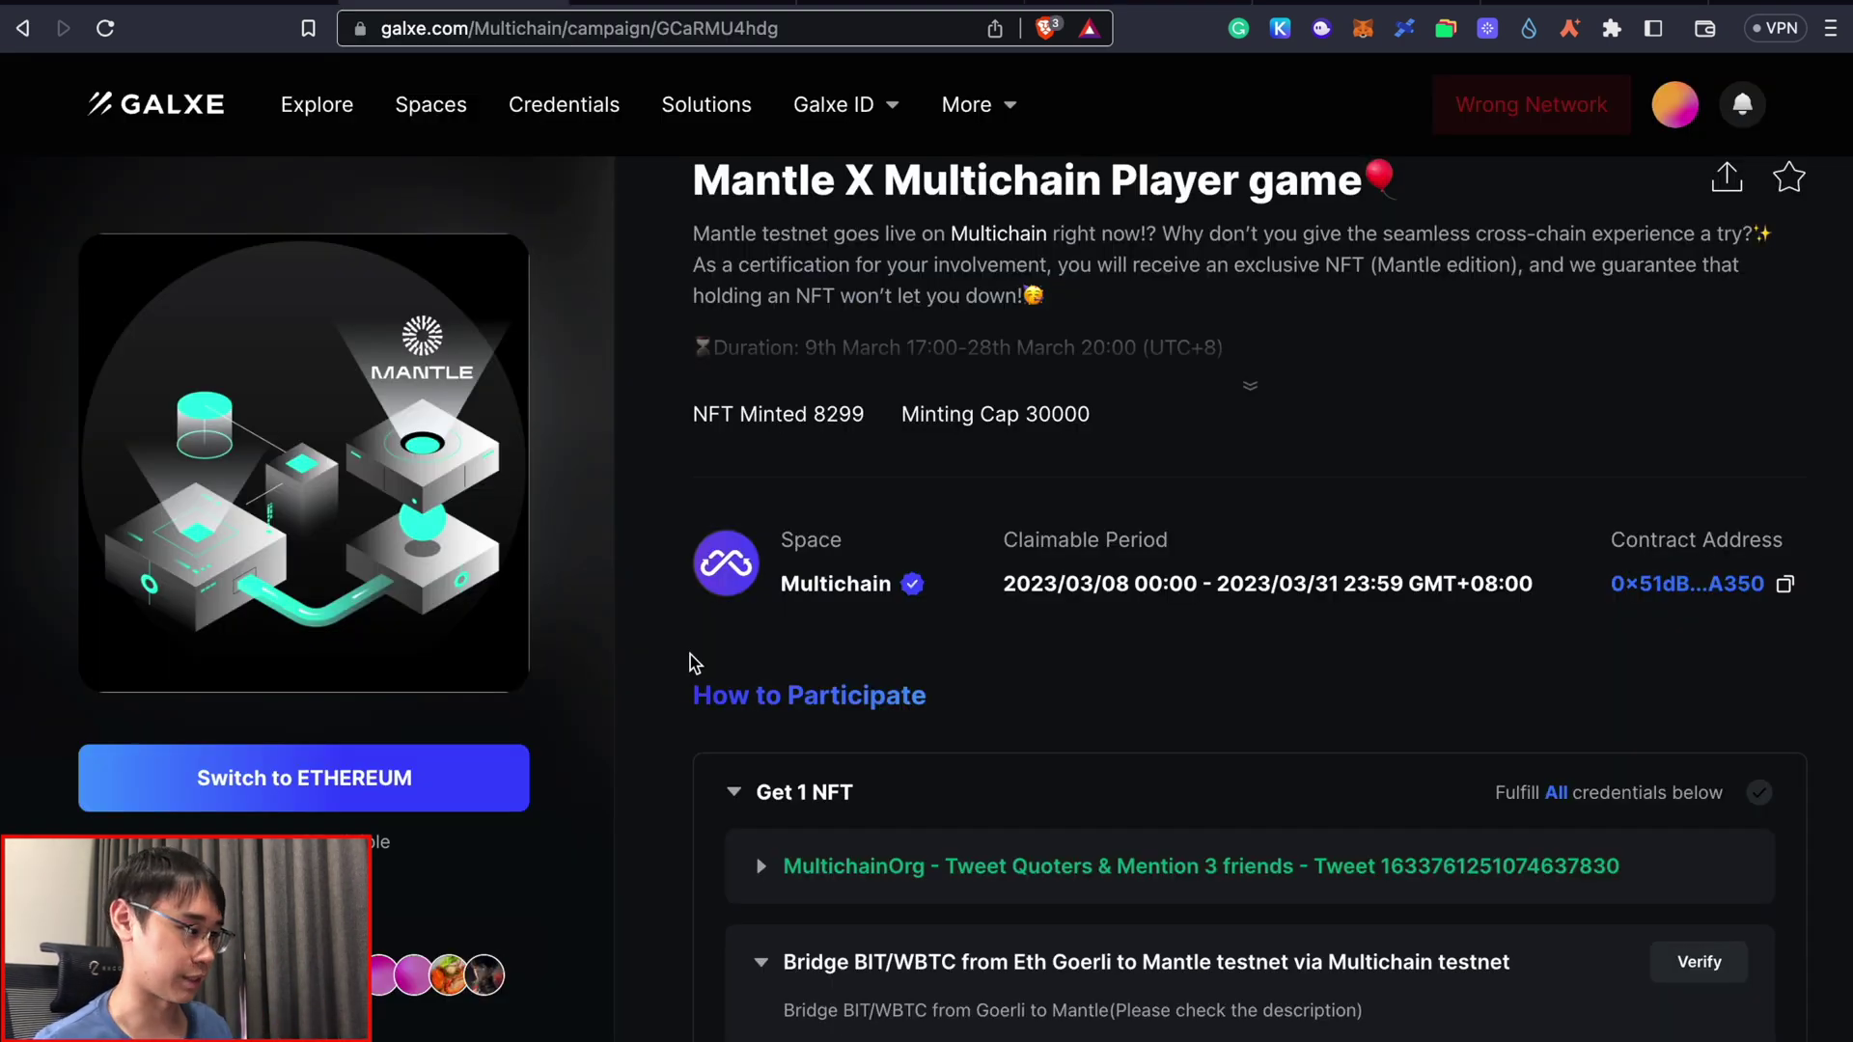
scroll(859, 603, up, 2)
key(super+l)
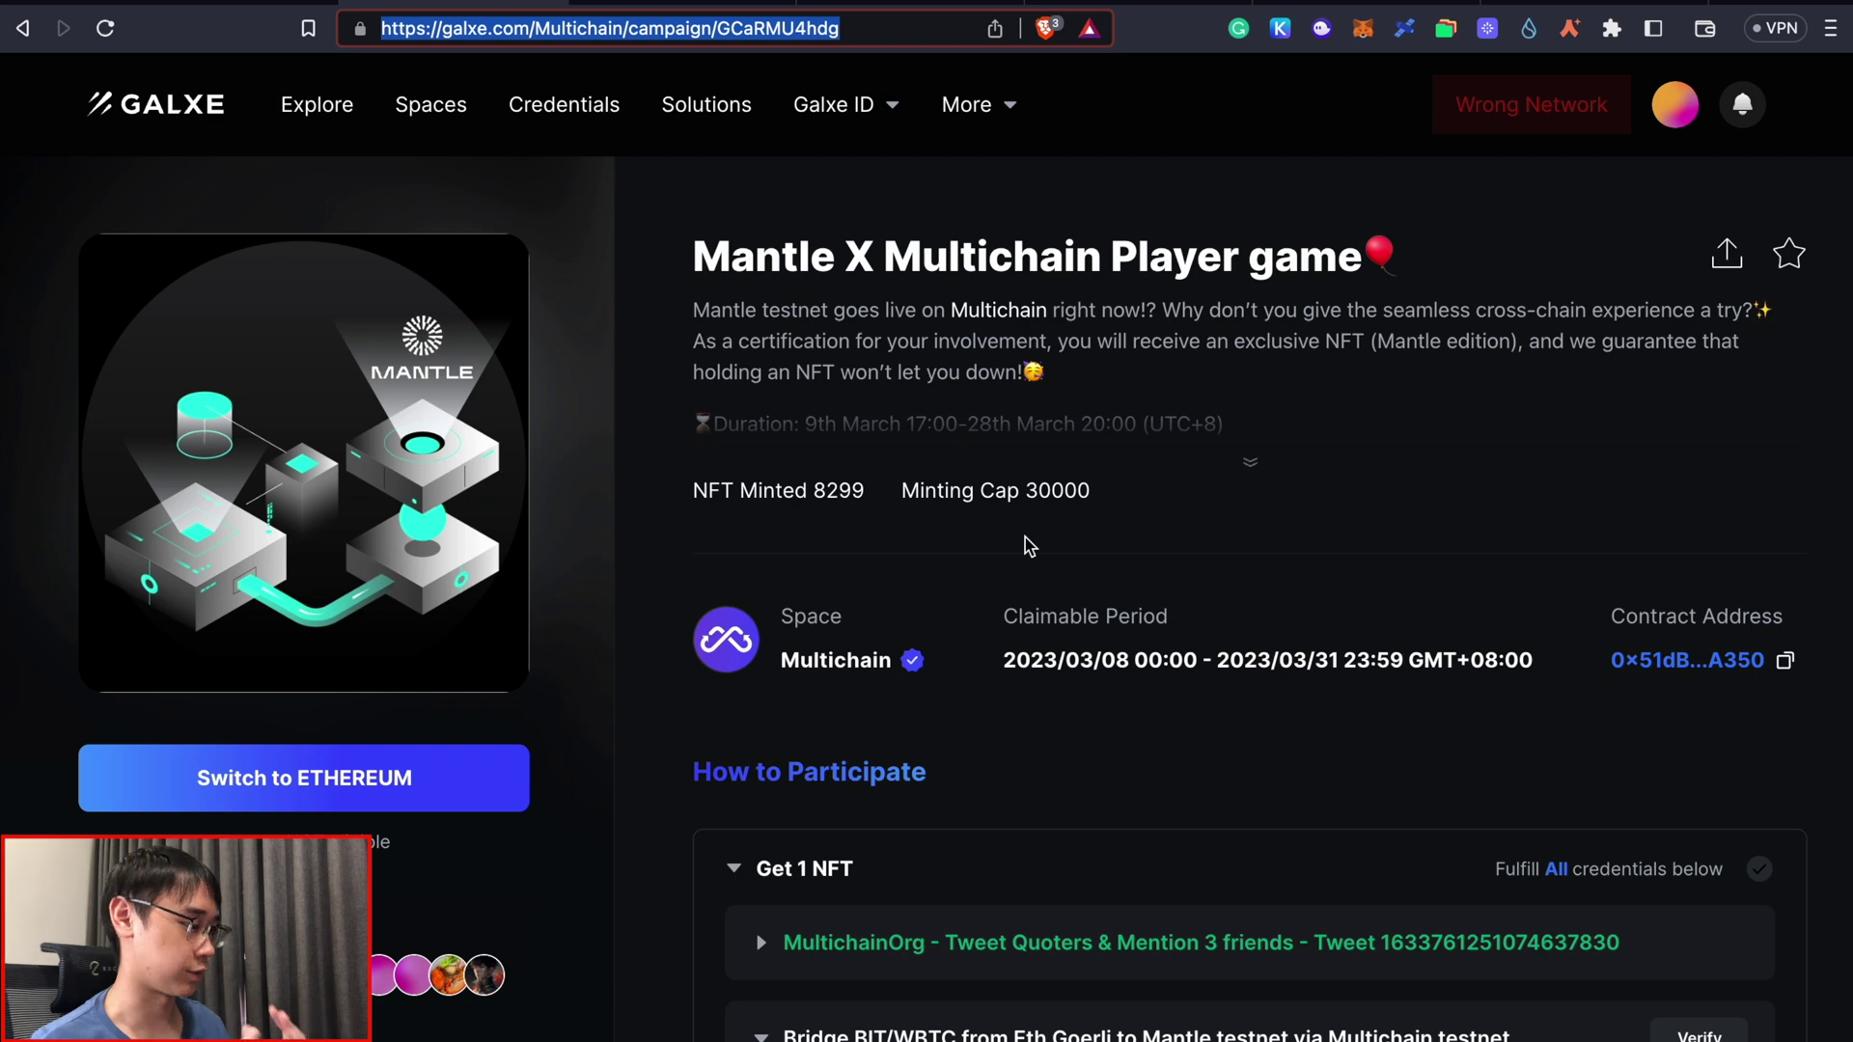
scroll(1004, 521, down, 5)
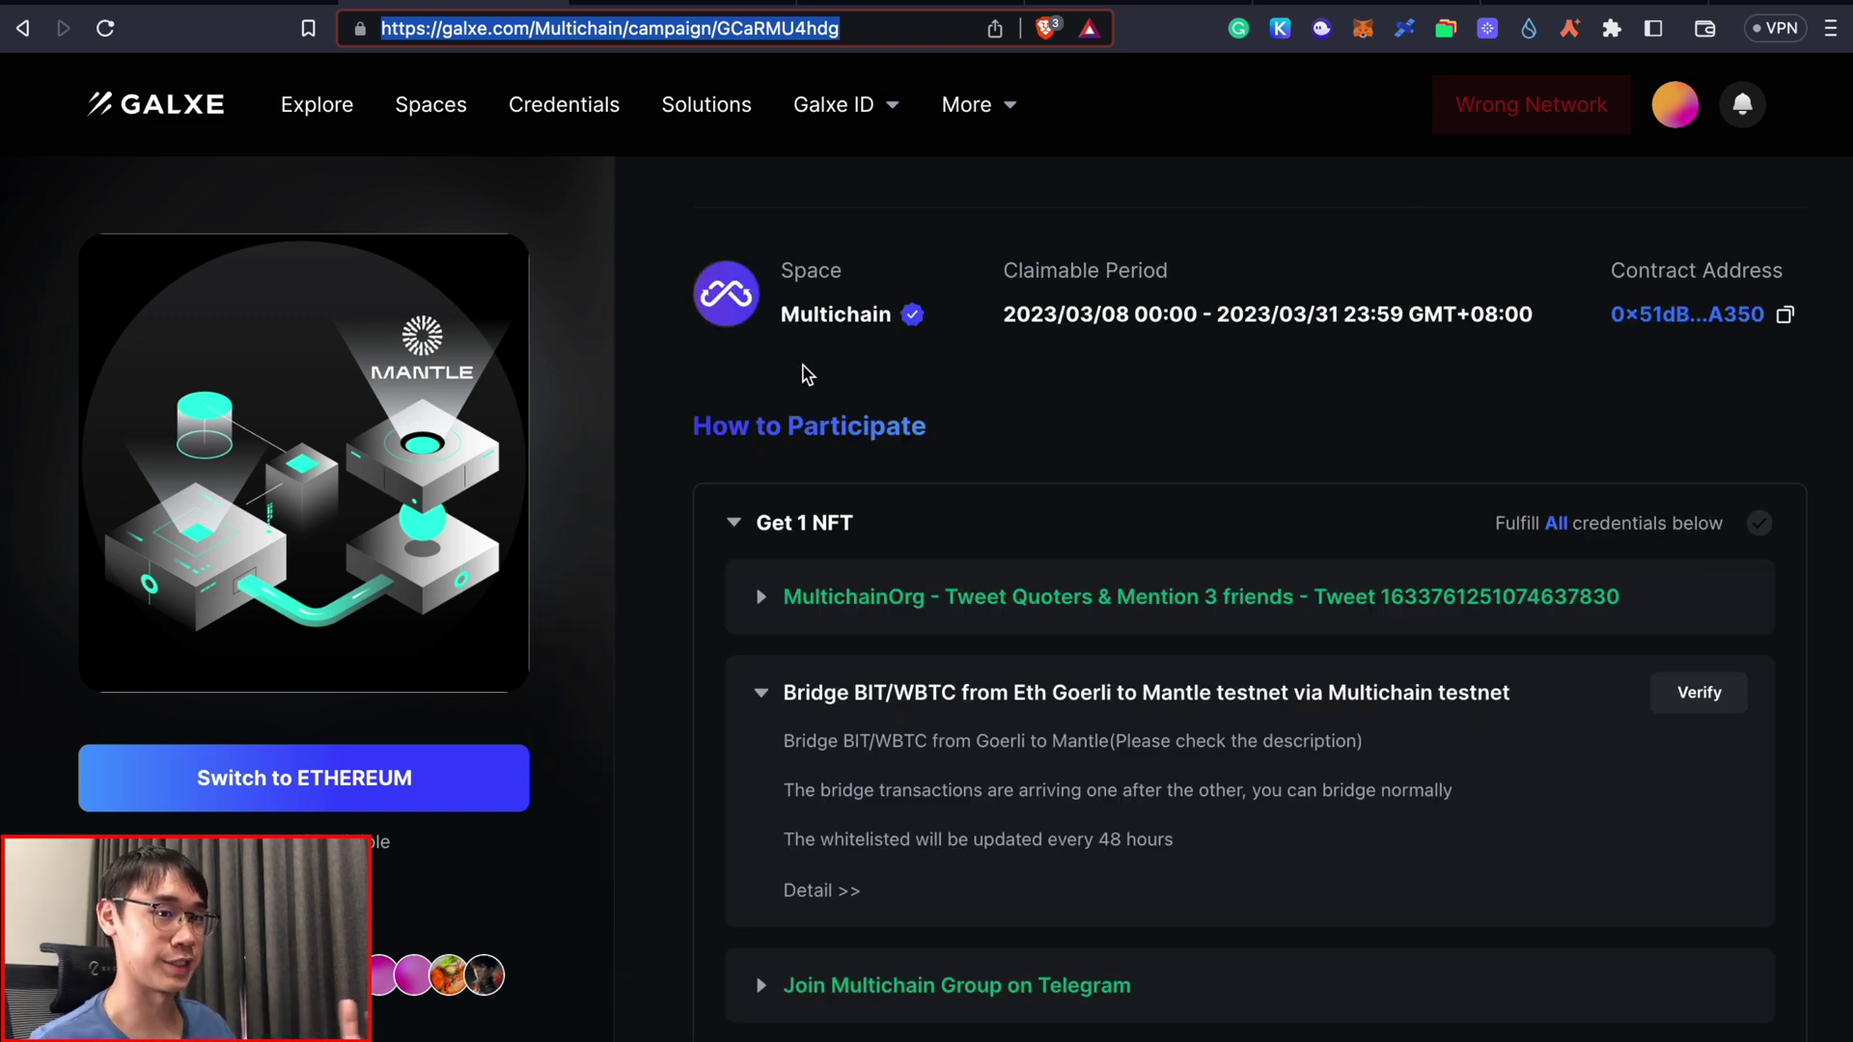
key(ctrl+Tab)
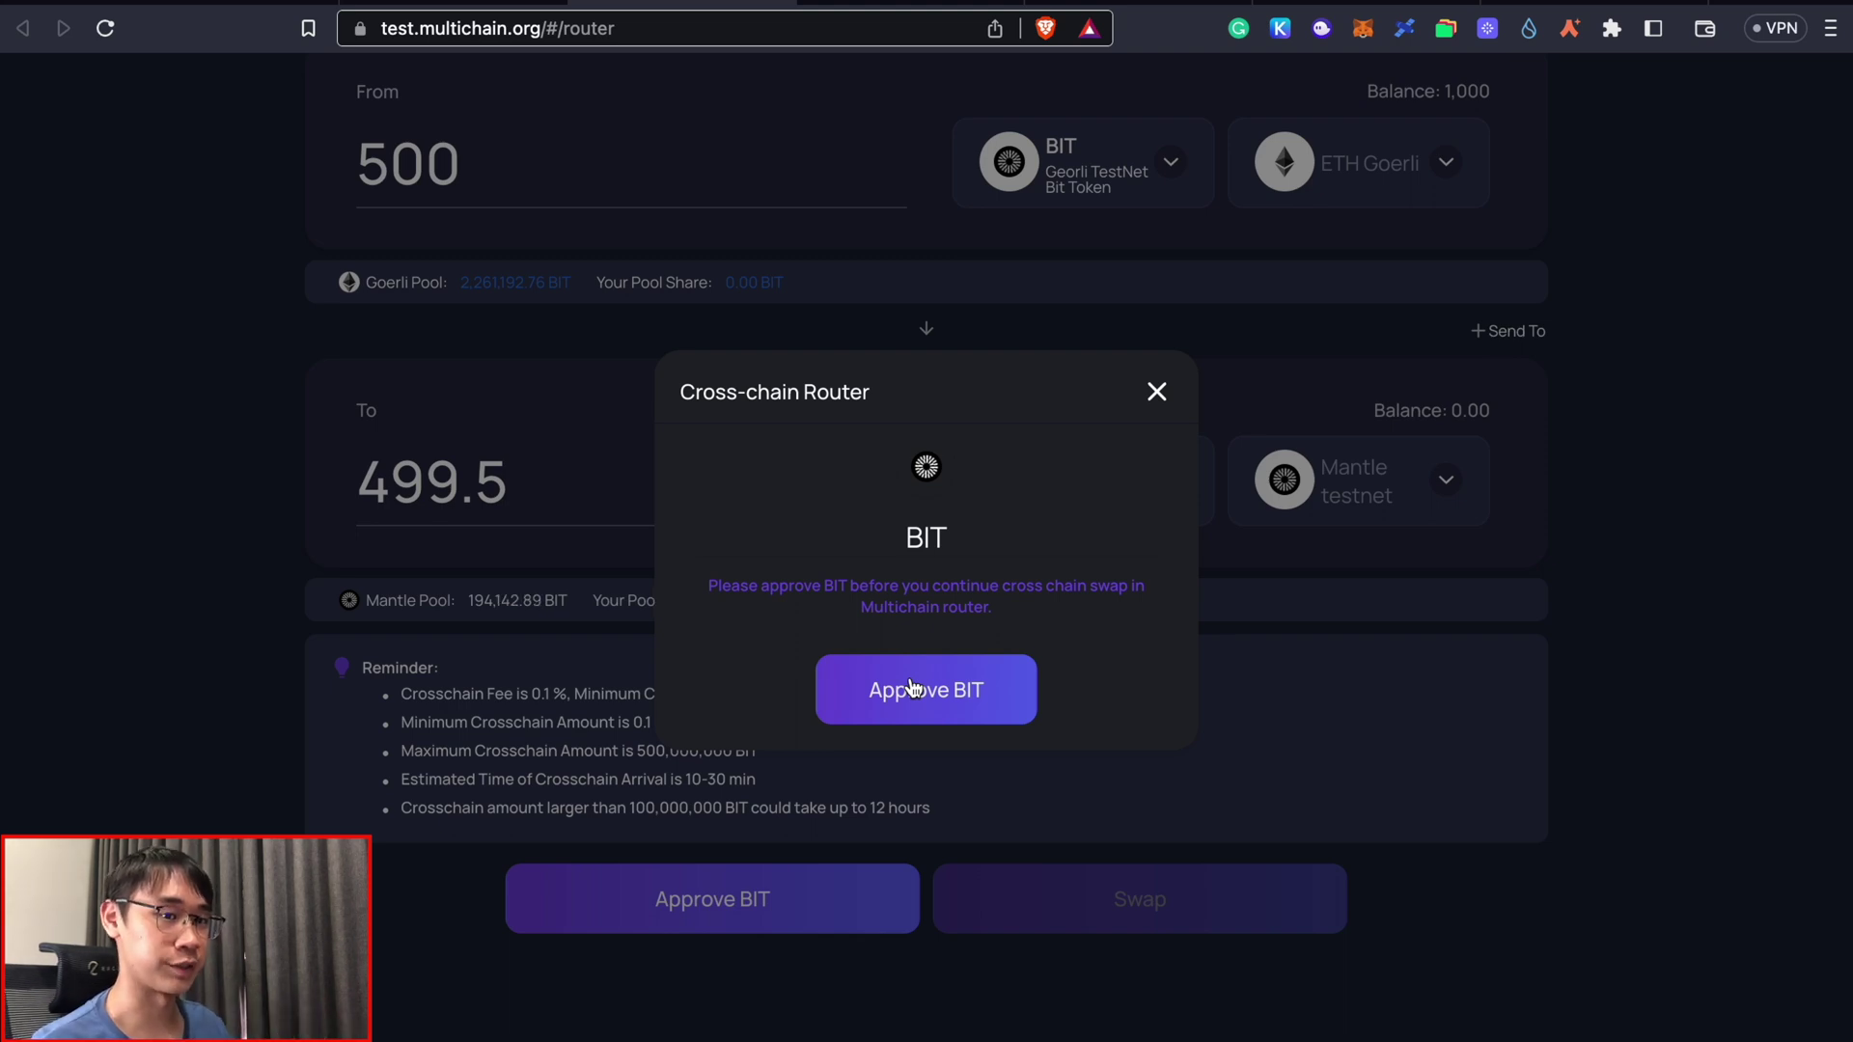
Approve BIT spending with the default unlimited cap and start the 500 BIT Goerli-to-Mantle swap
click(912, 688)
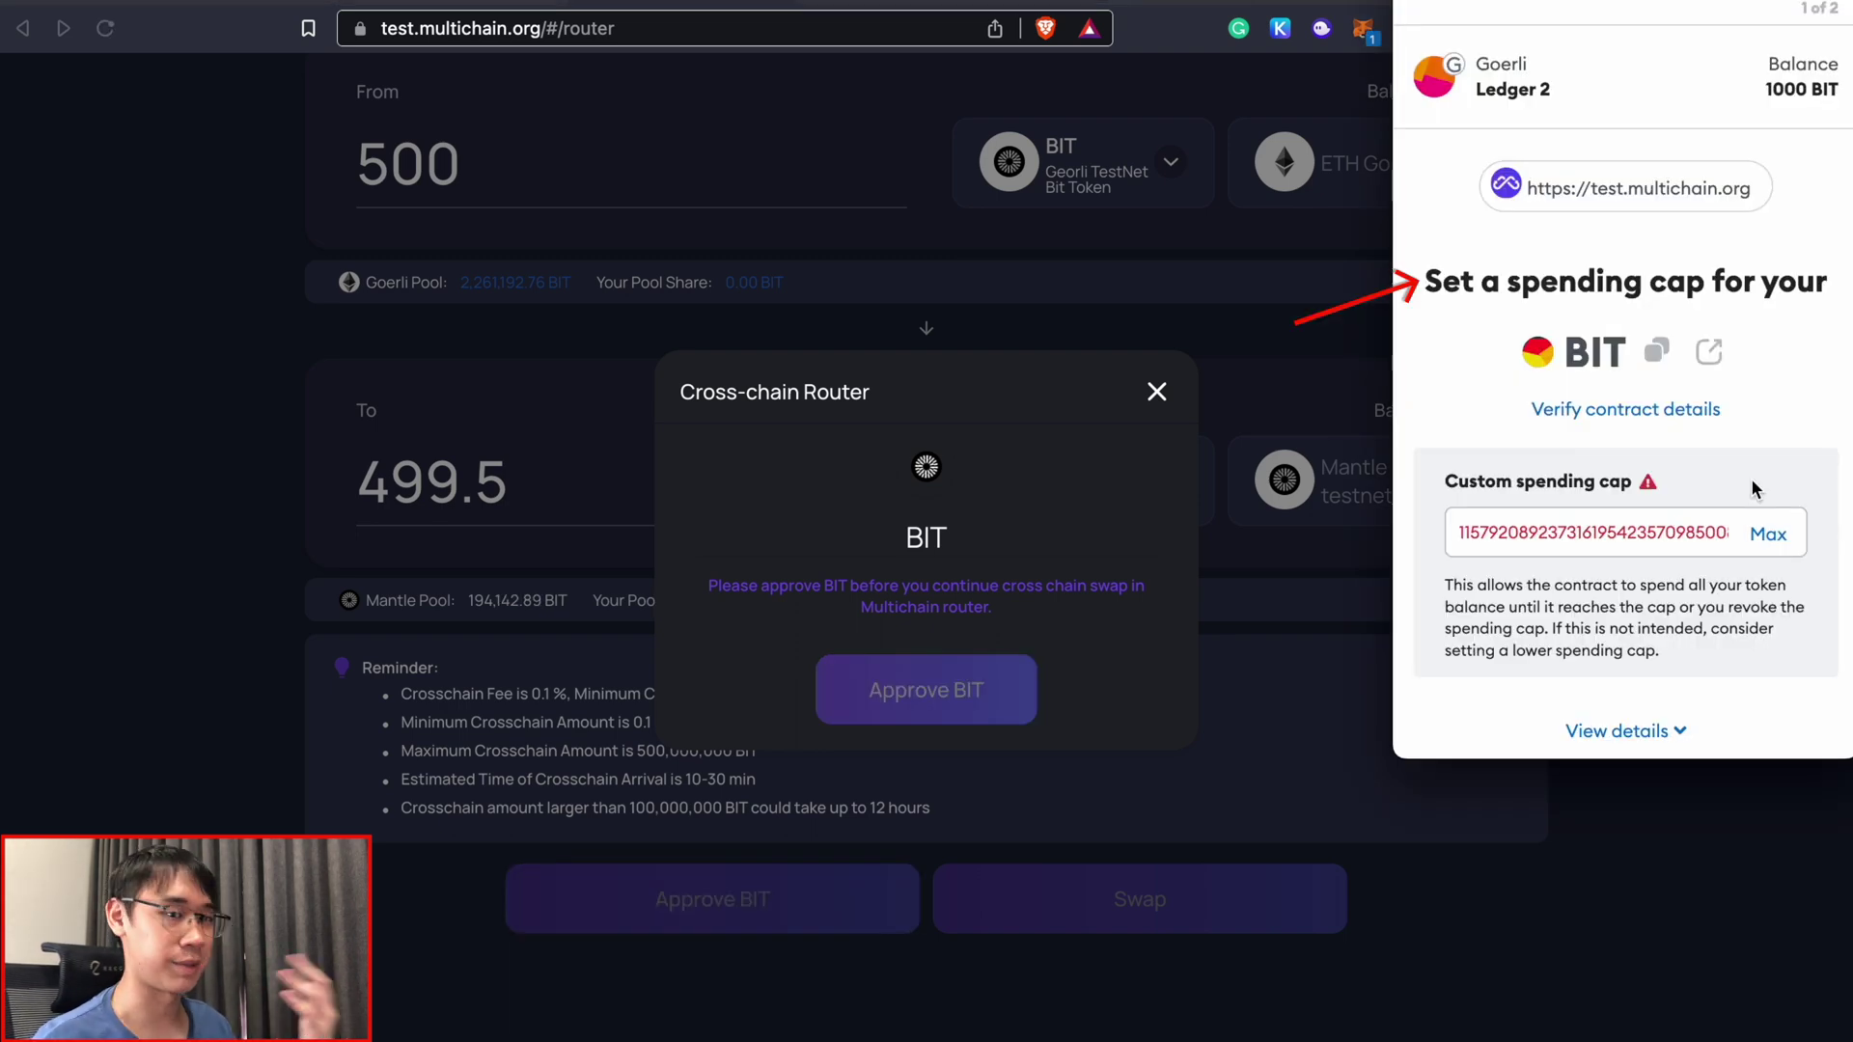
click(1768, 534)
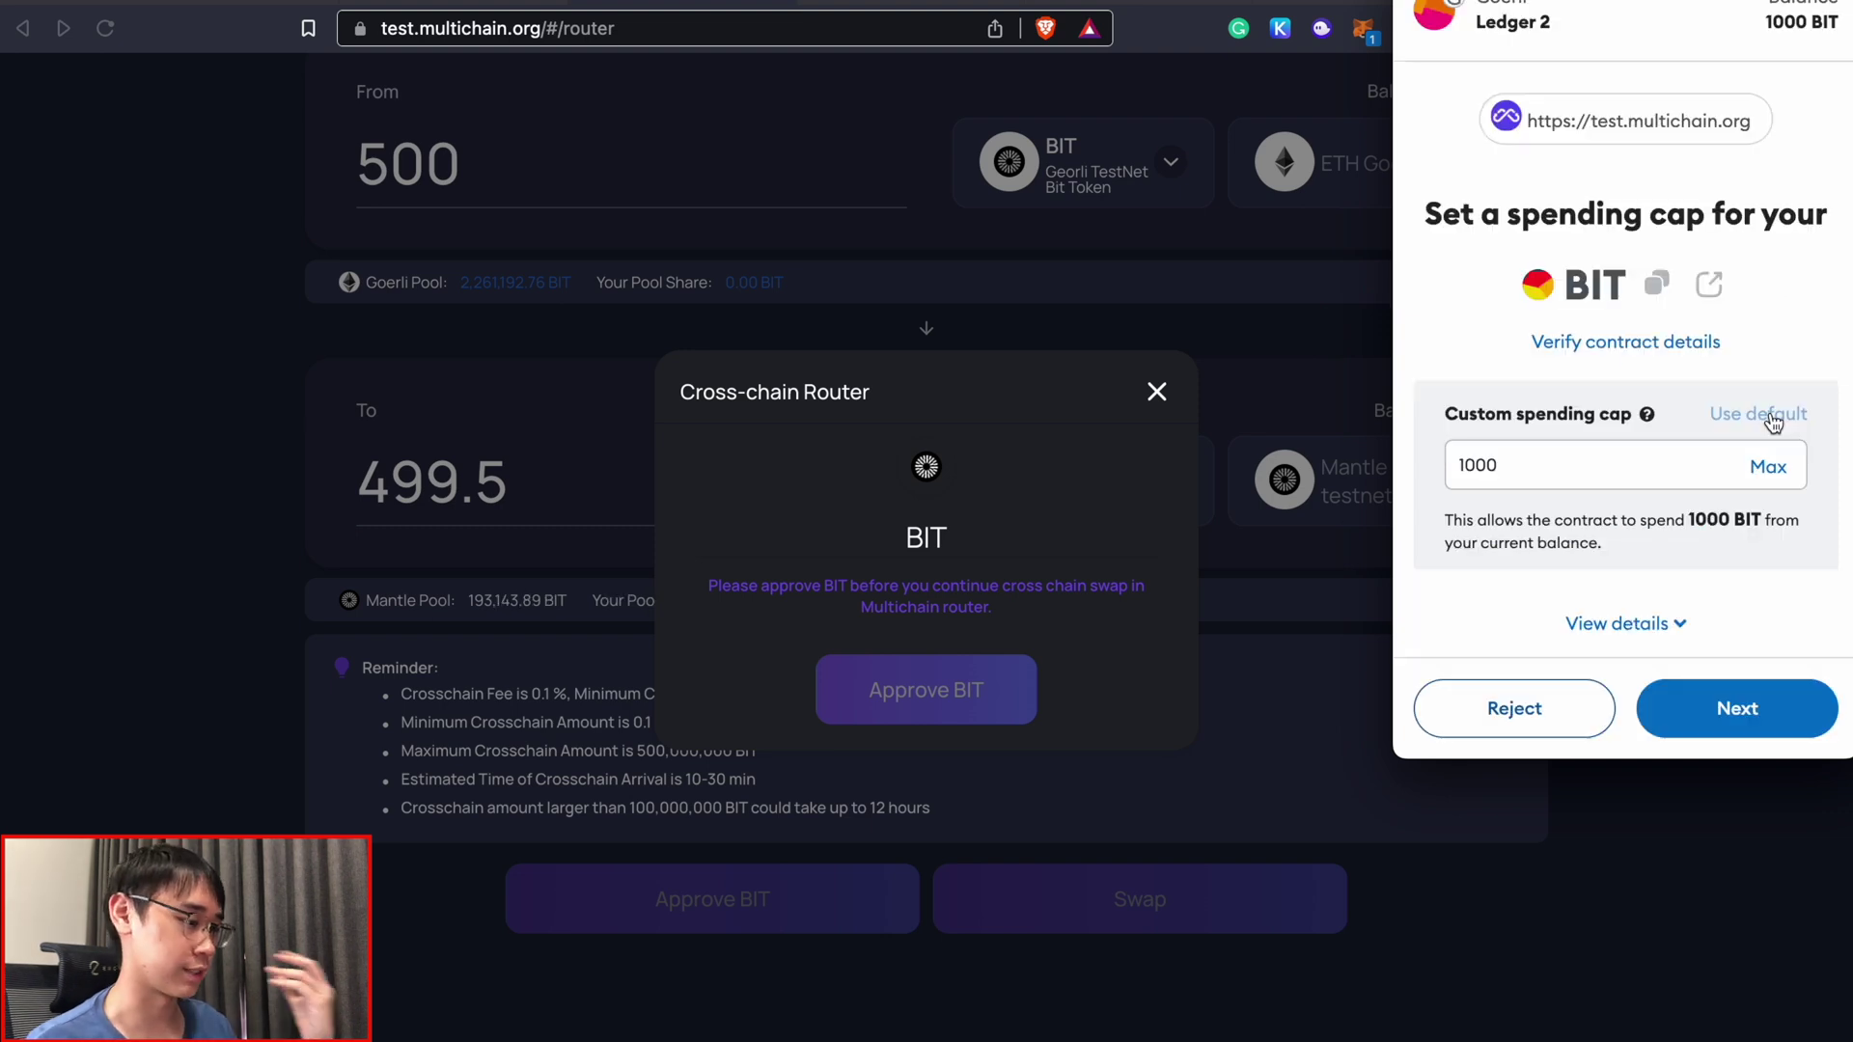
click(1774, 415)
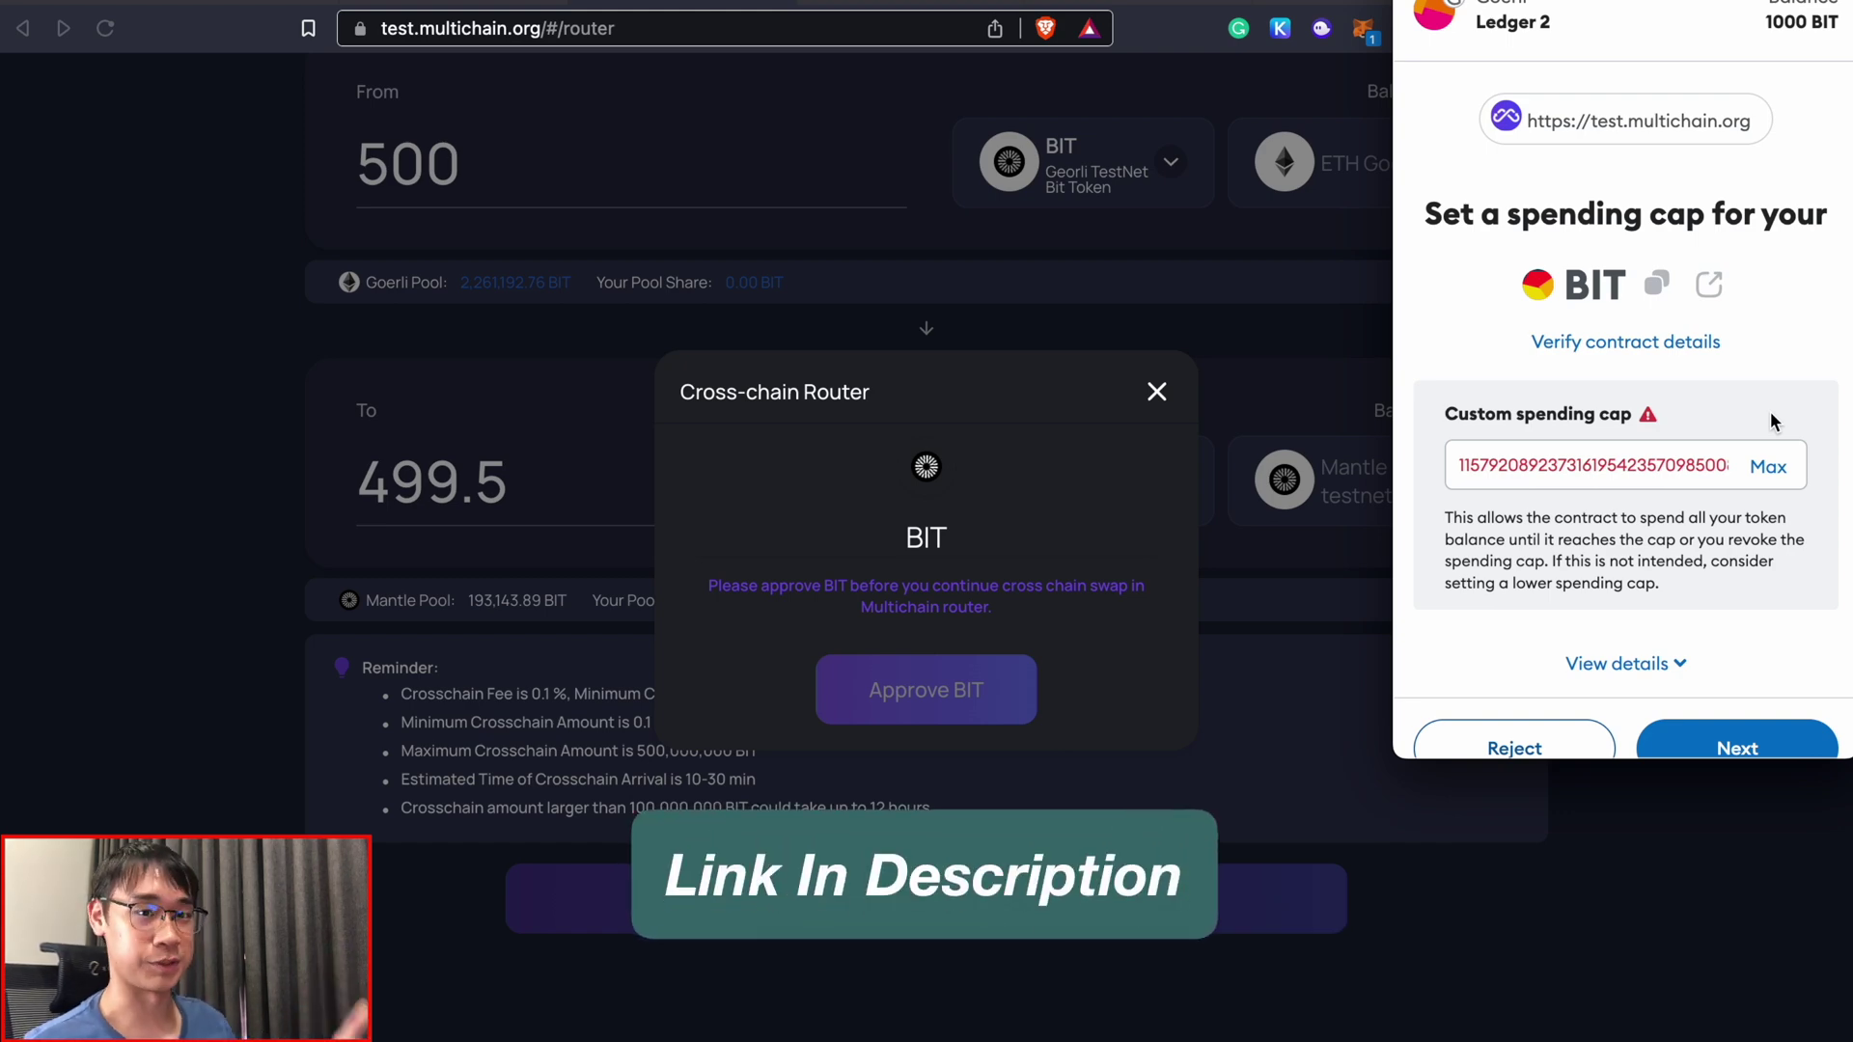
click(1738, 748)
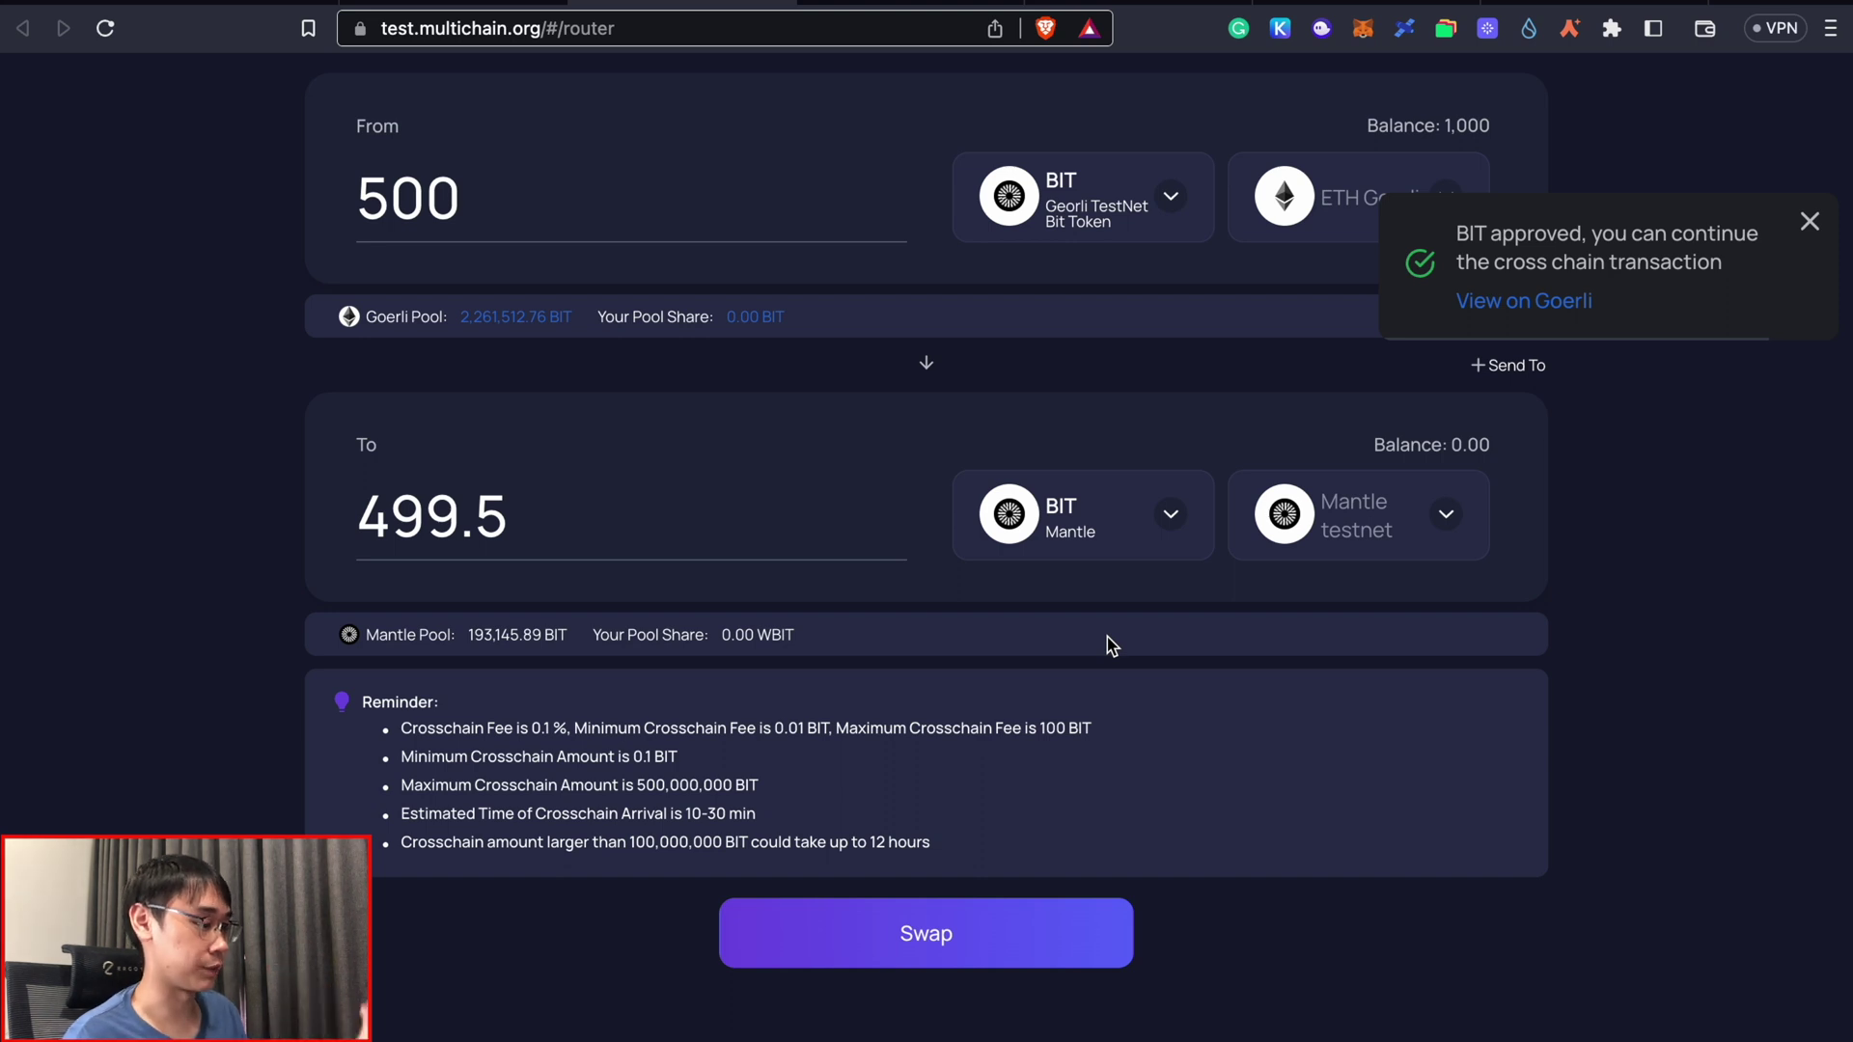
click(1028, 931)
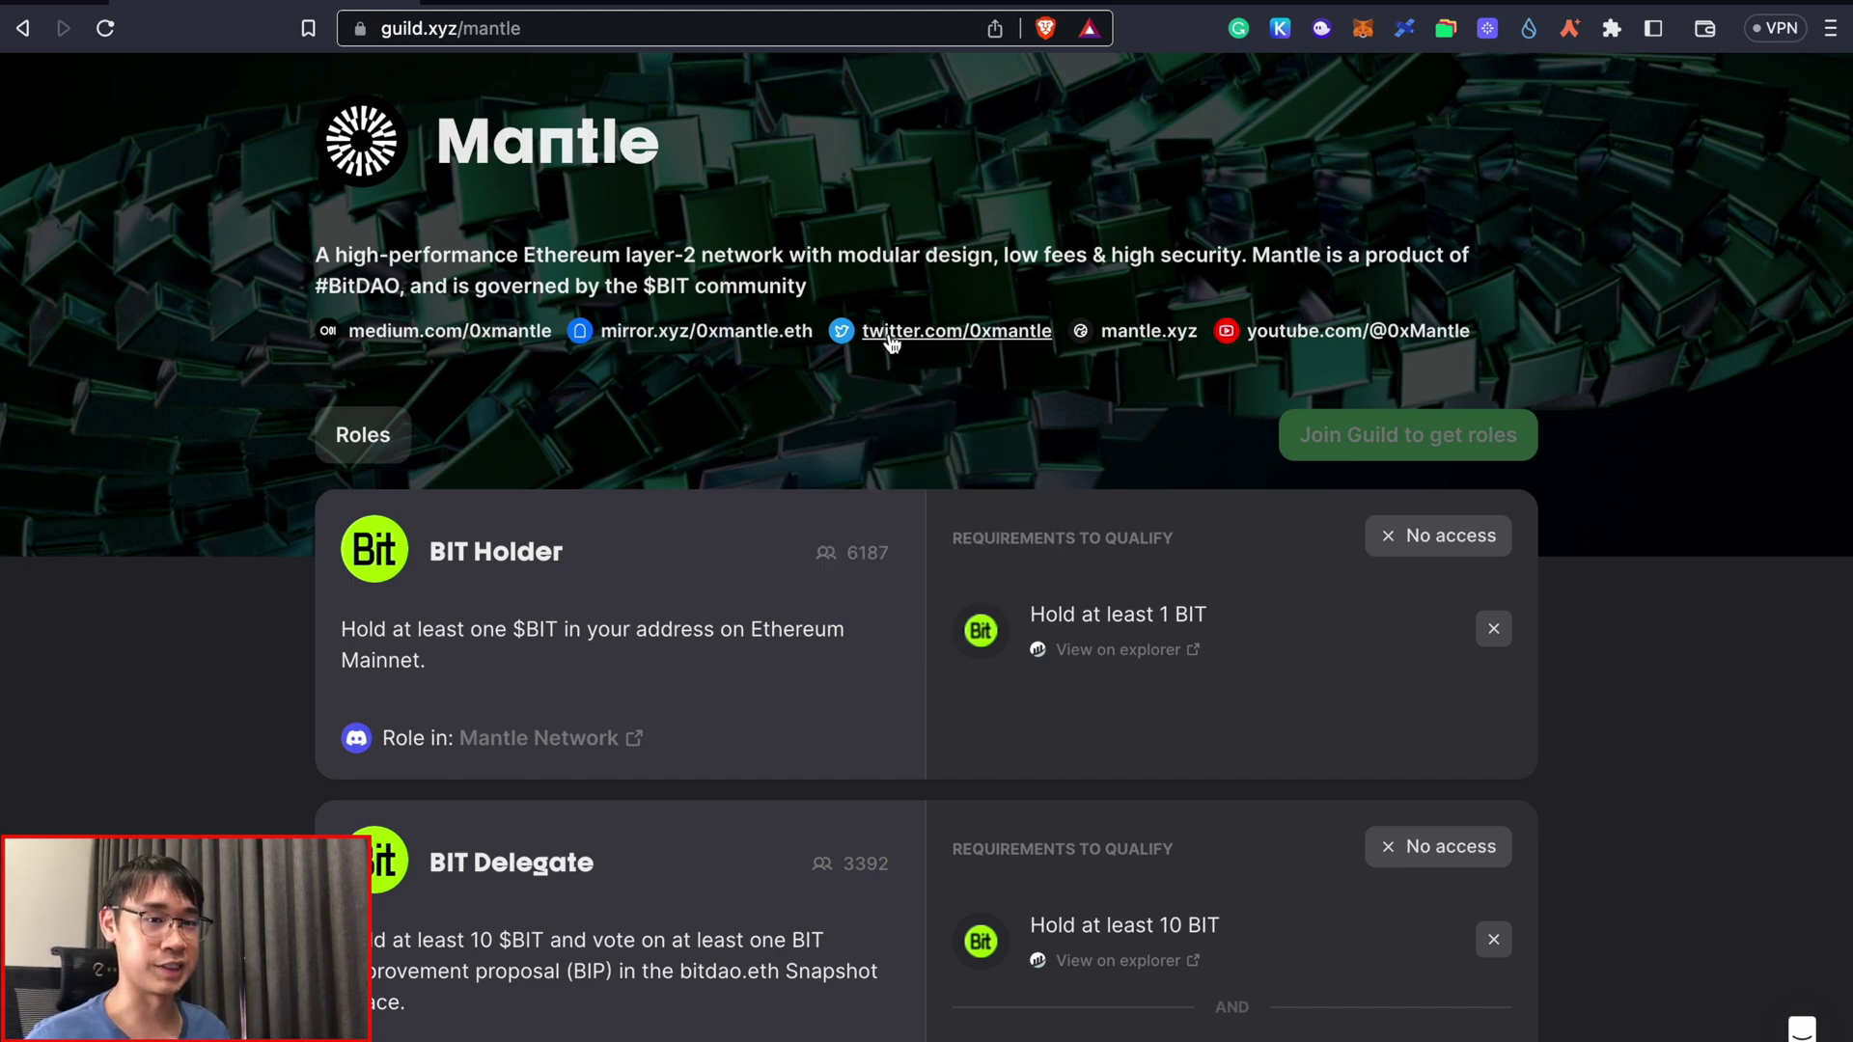
scroll(763, 335, down, 3)
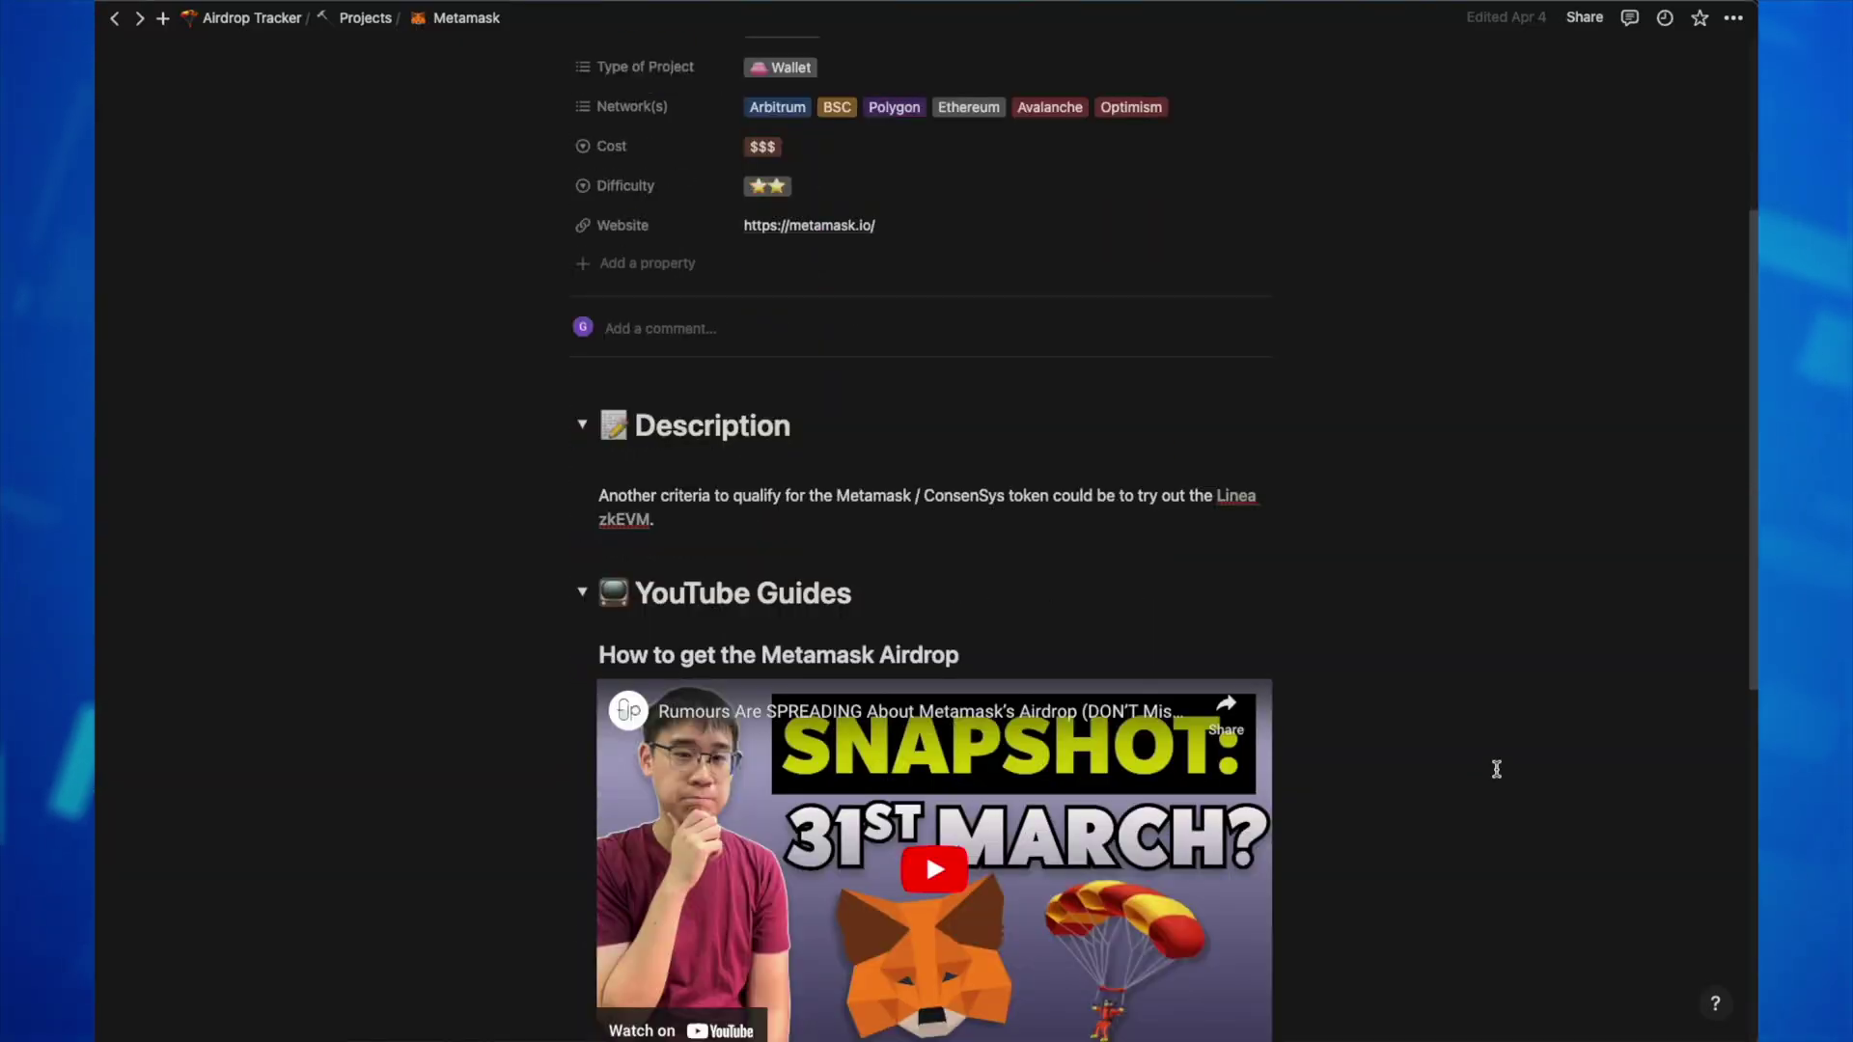
scroll(1497, 769, down, 1)
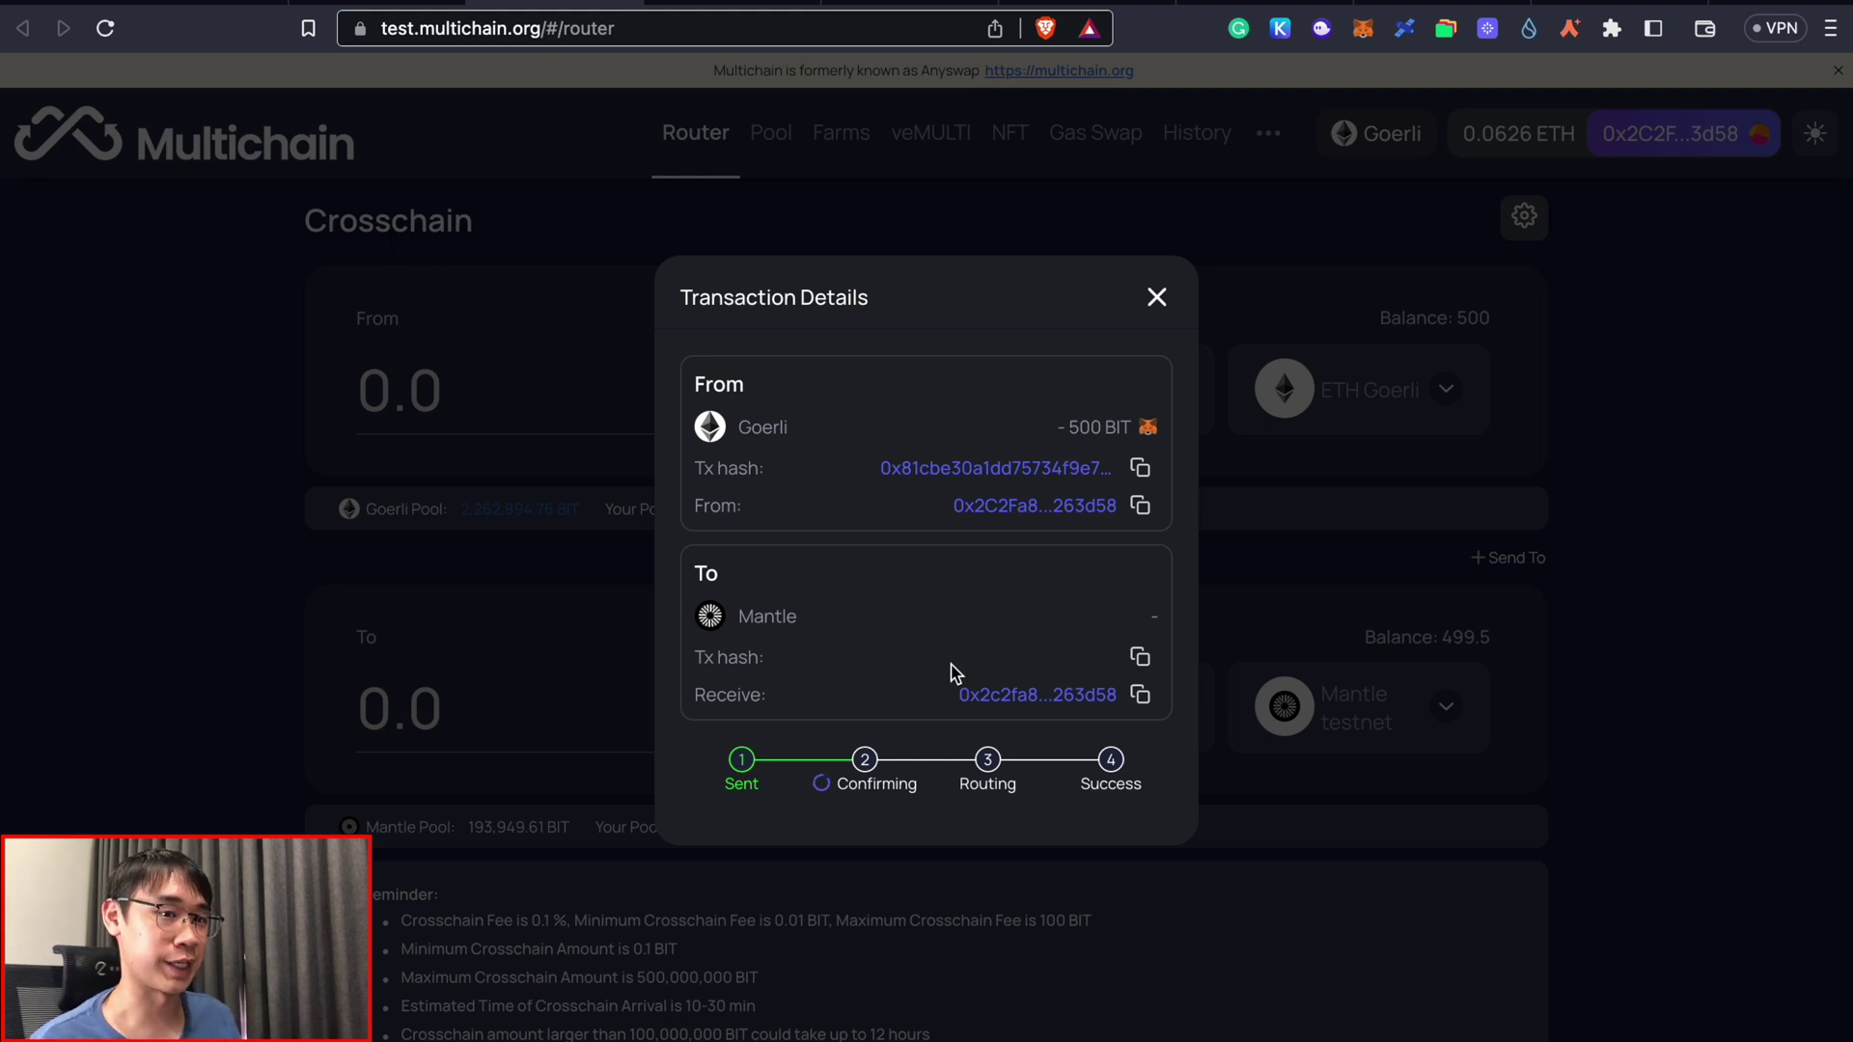
Search Chainlist for 'mantle' to find the Mantle network (ChainID 5000, currency BIT)
key(ctrl+Tab)
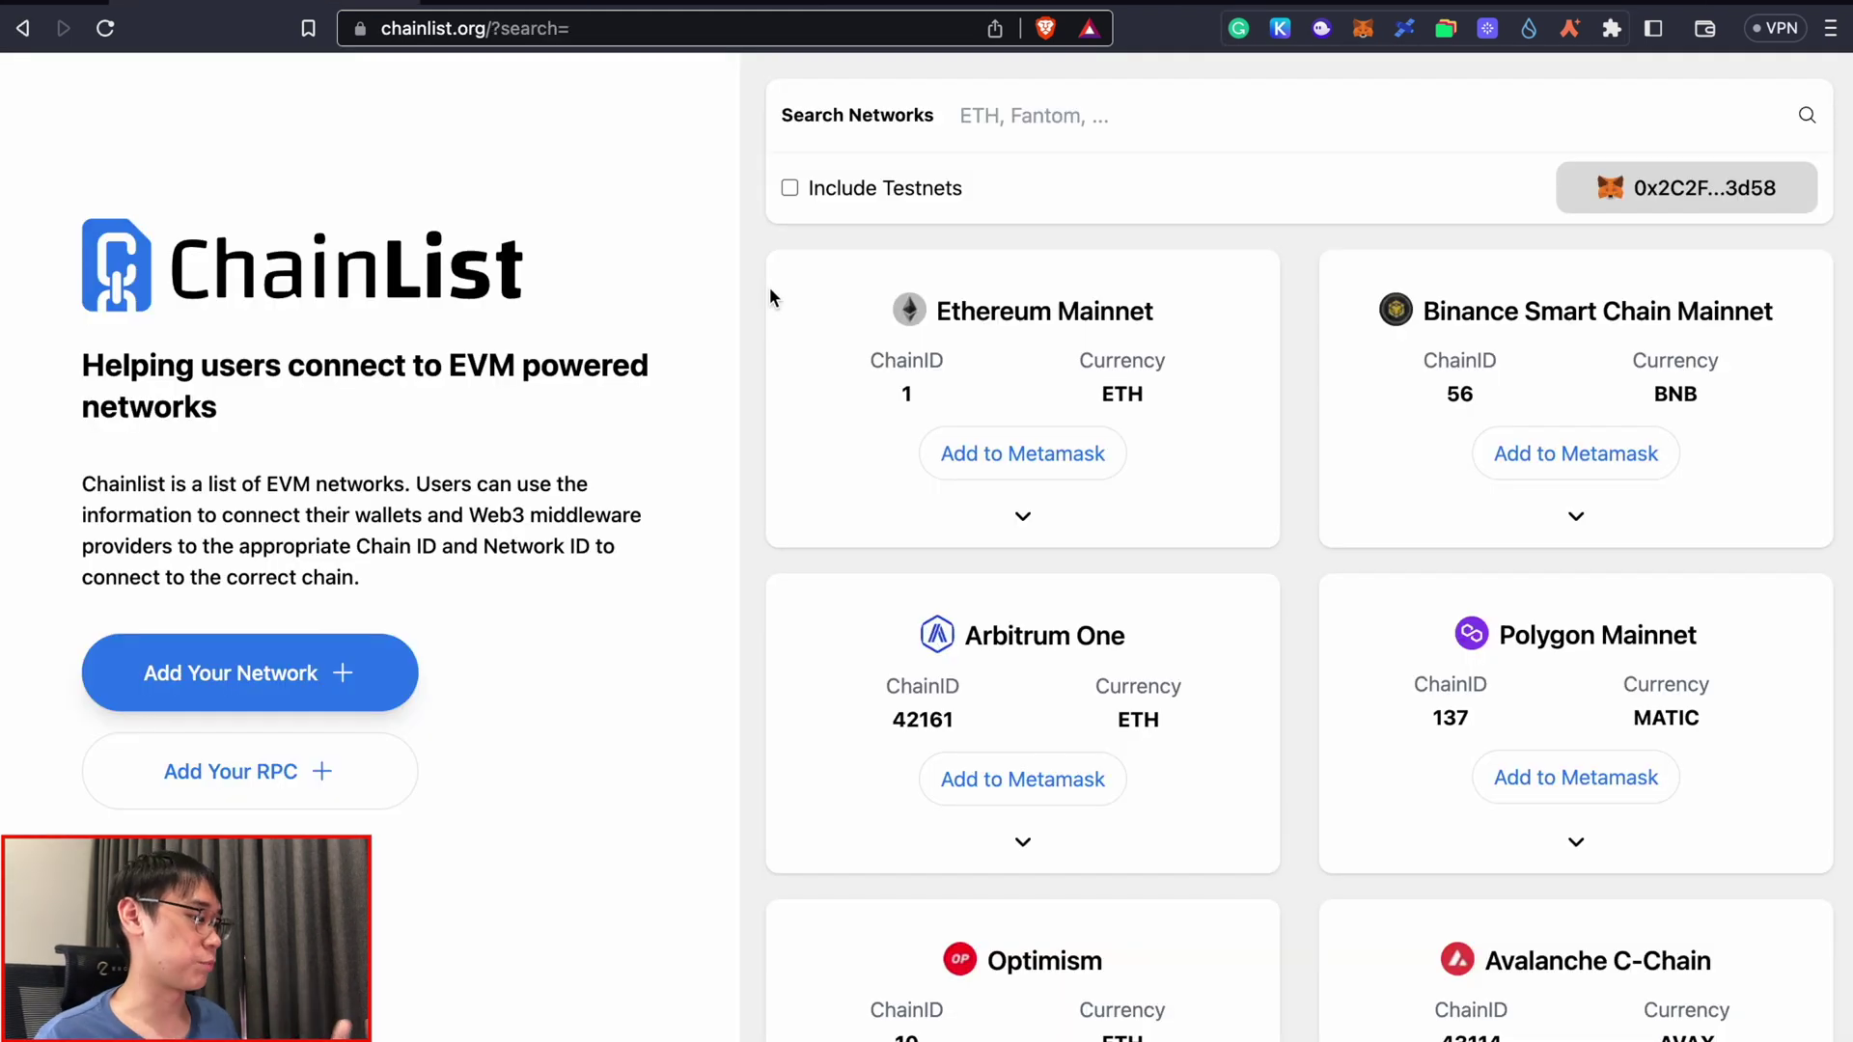
click(965, 115)
text(mantle)
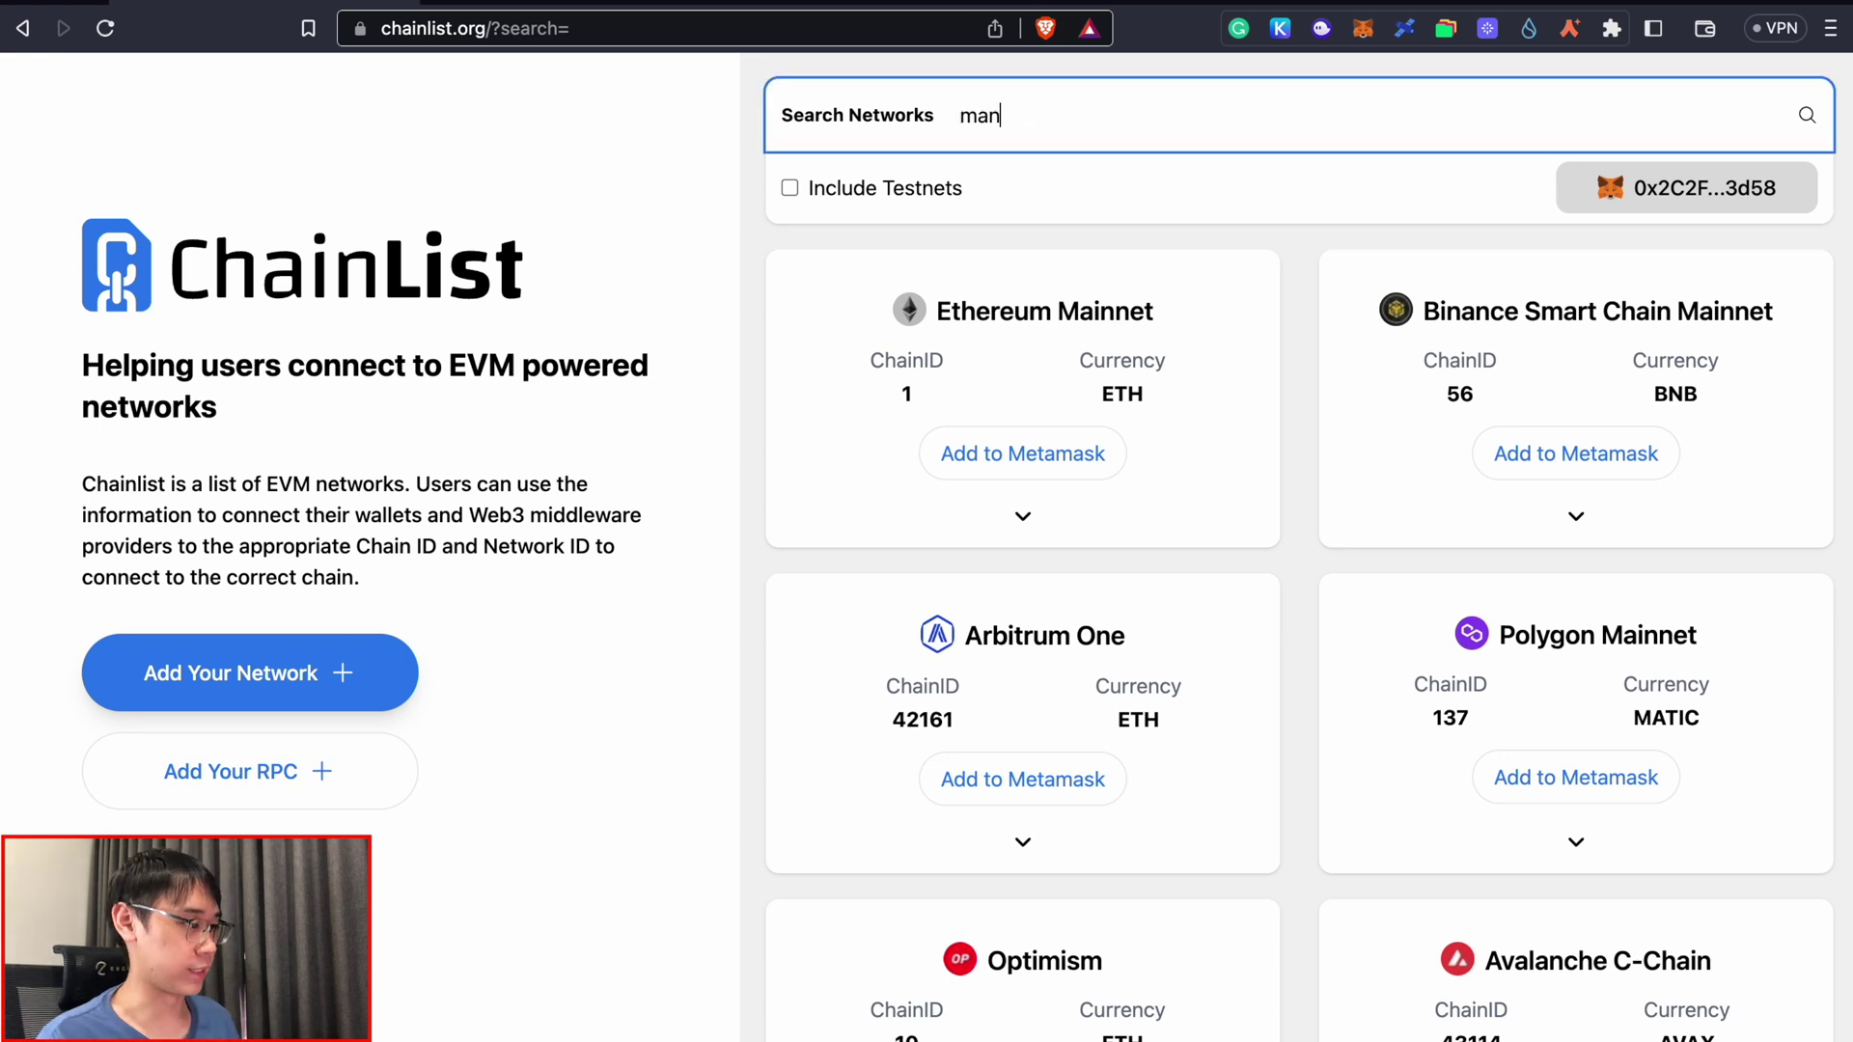
click(1183, 401)
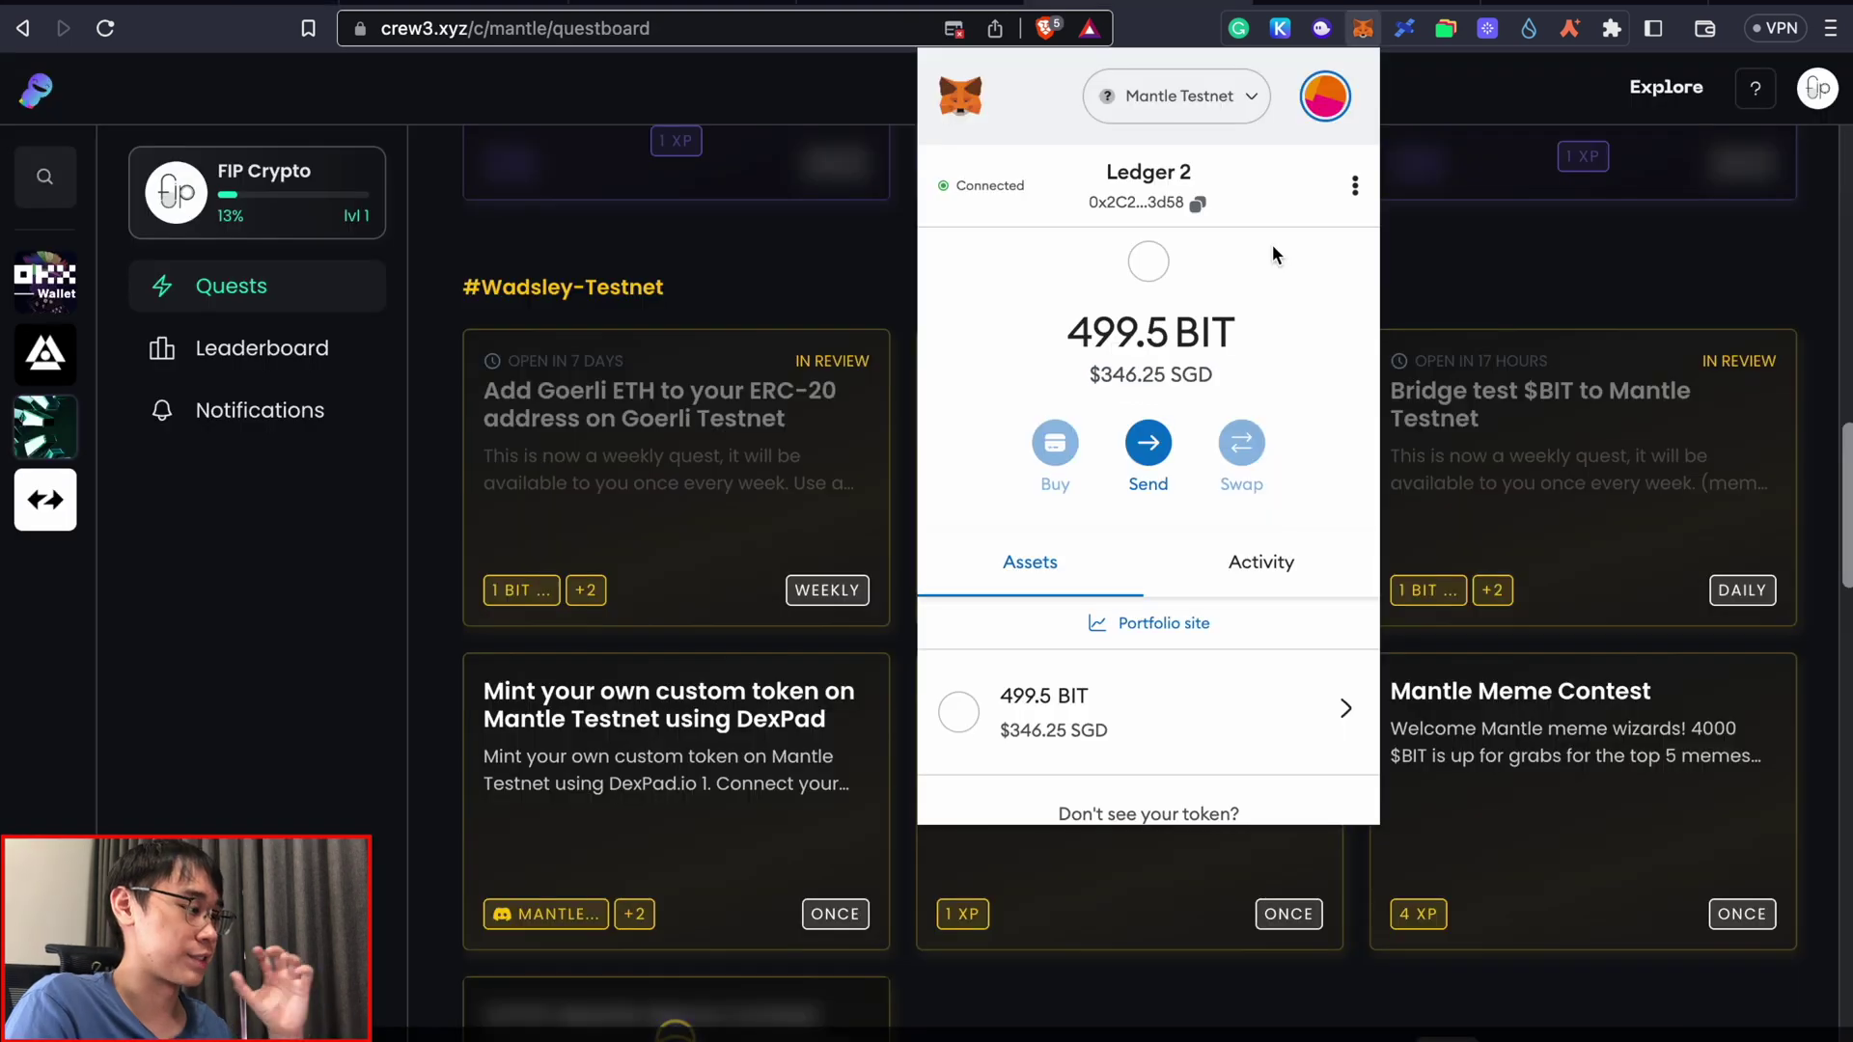
Open the 'Mint your own custom token' quest and connect the wallet on dexpad.io/token-factory
key(Escape)
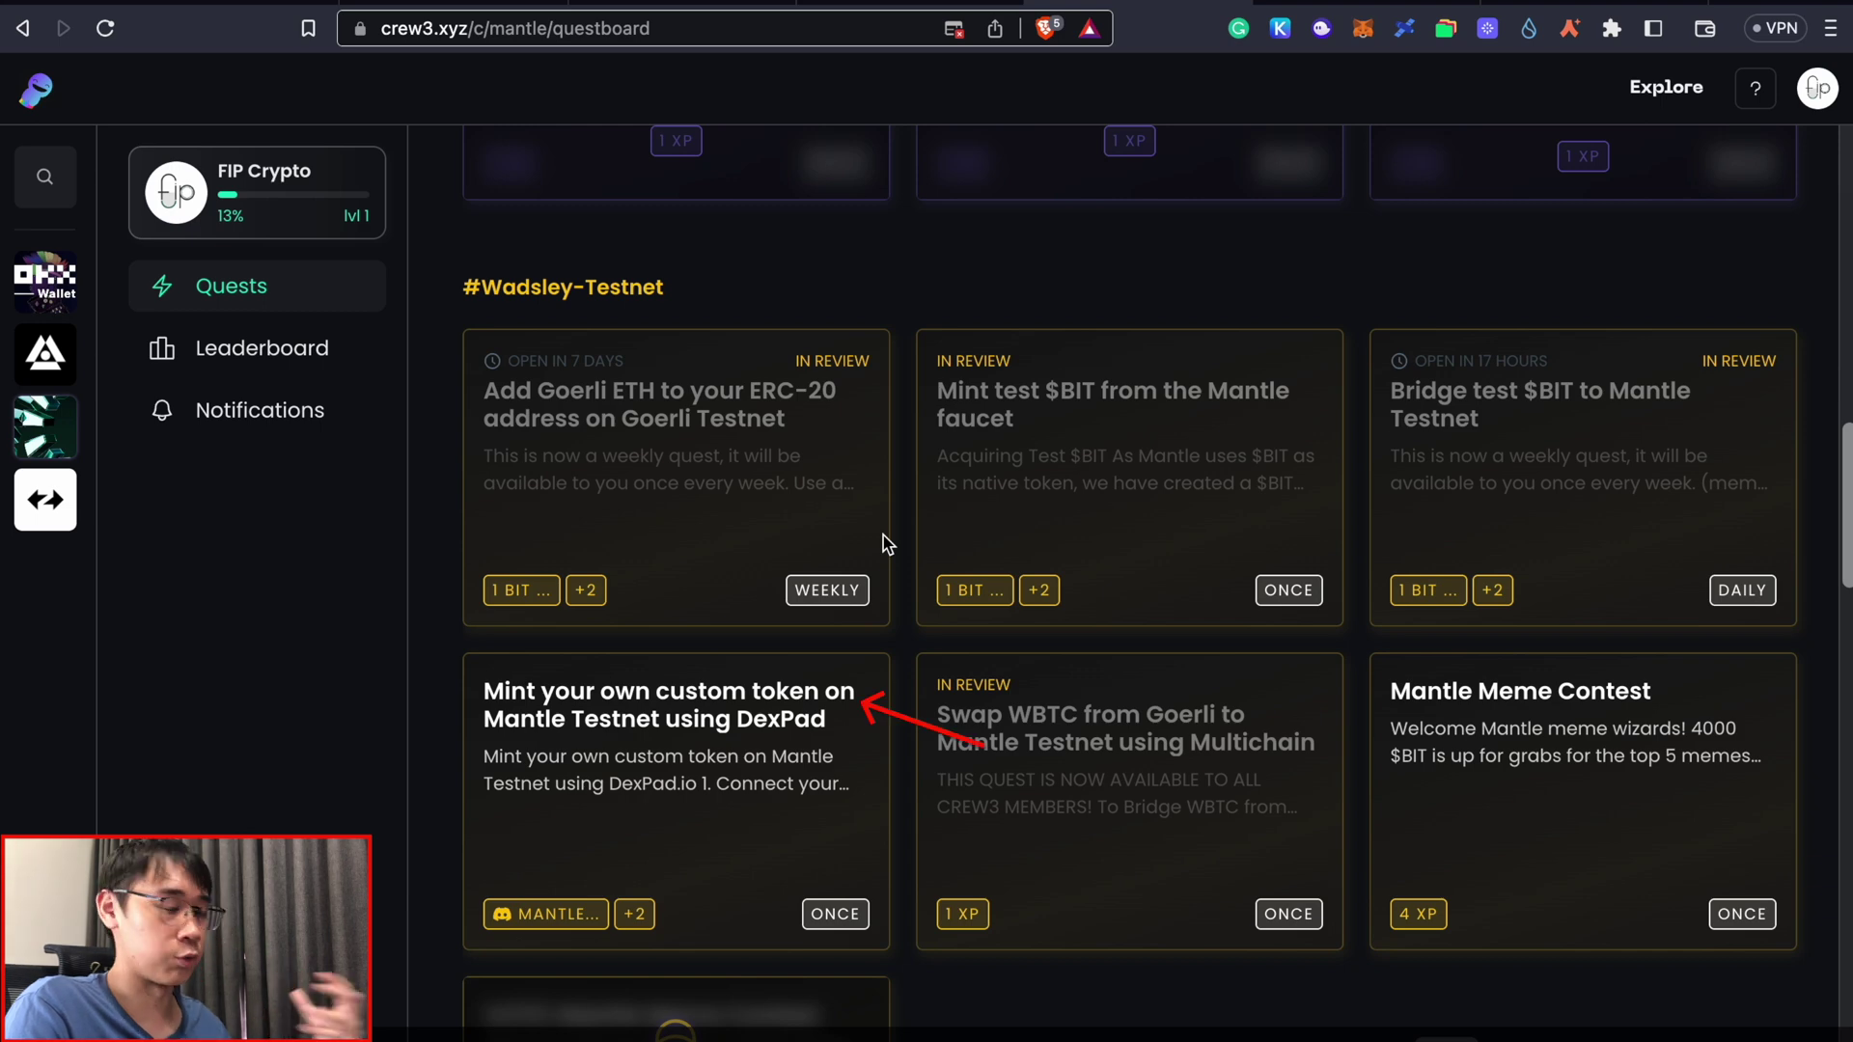
click(728, 778)
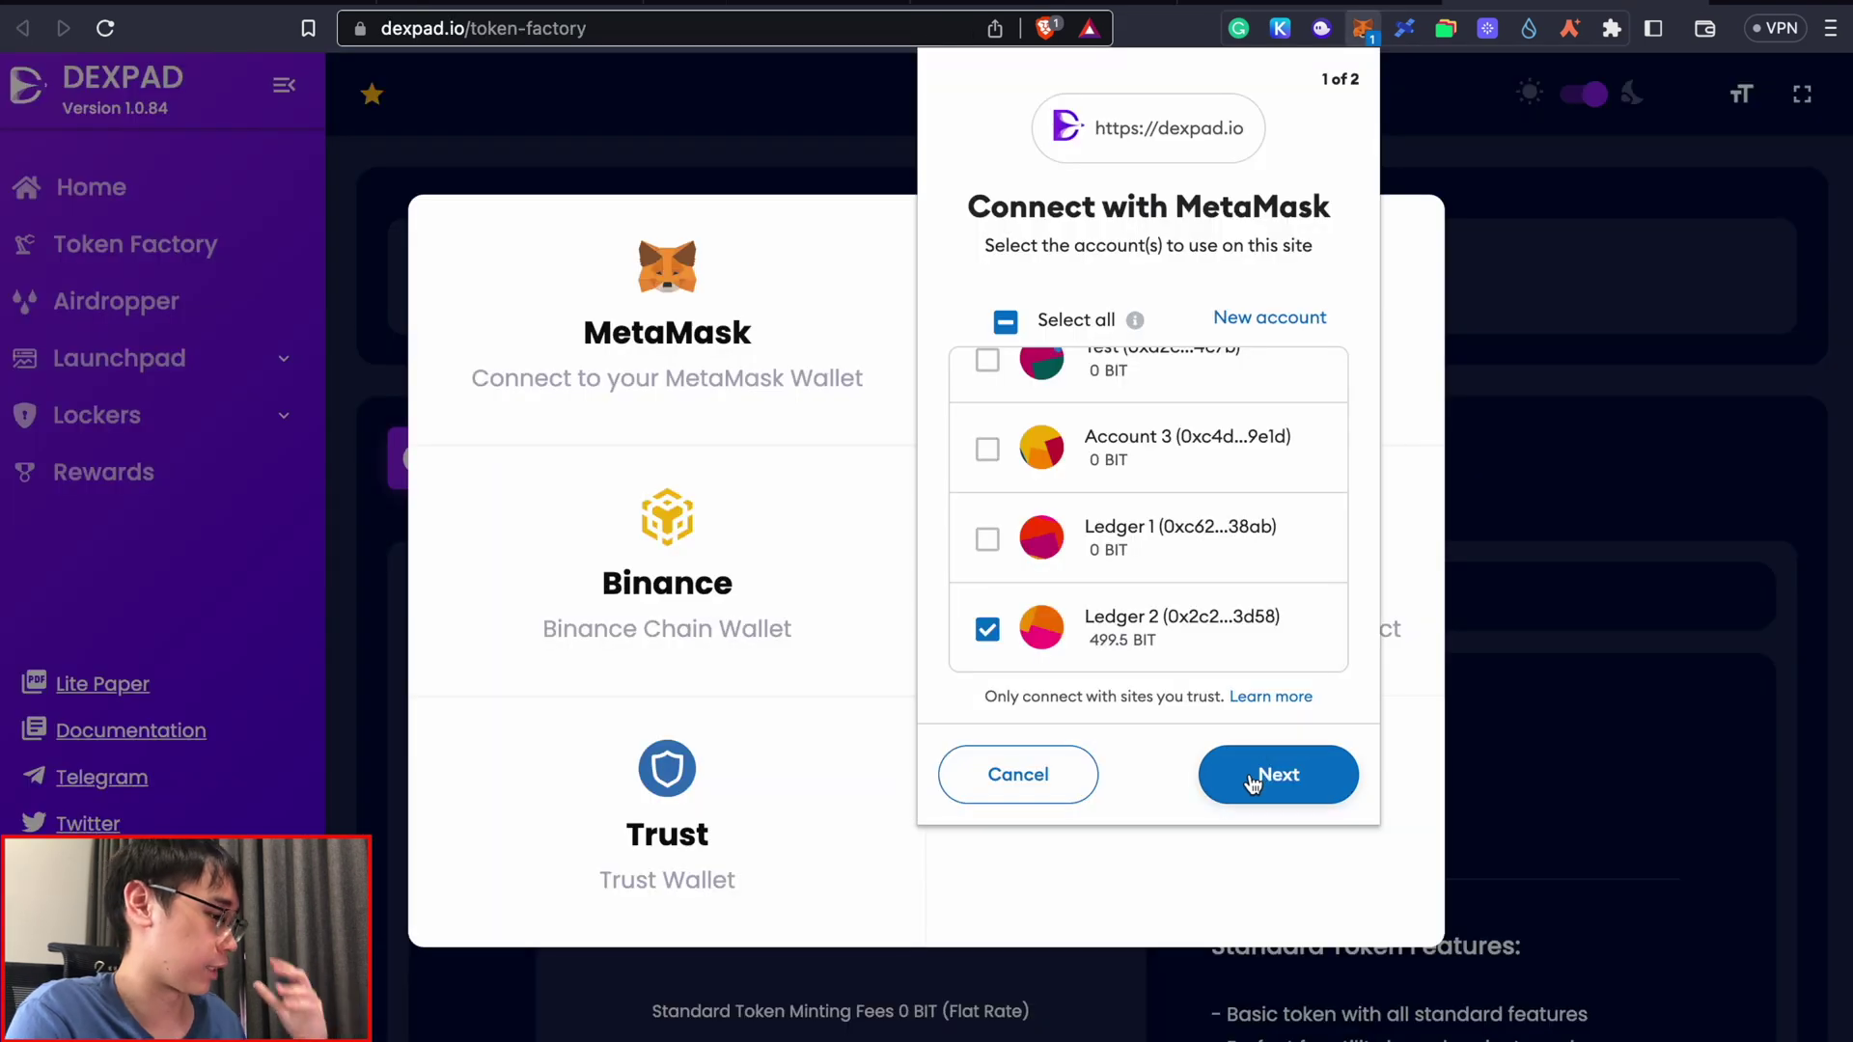
click(1272, 773)
click(1253, 778)
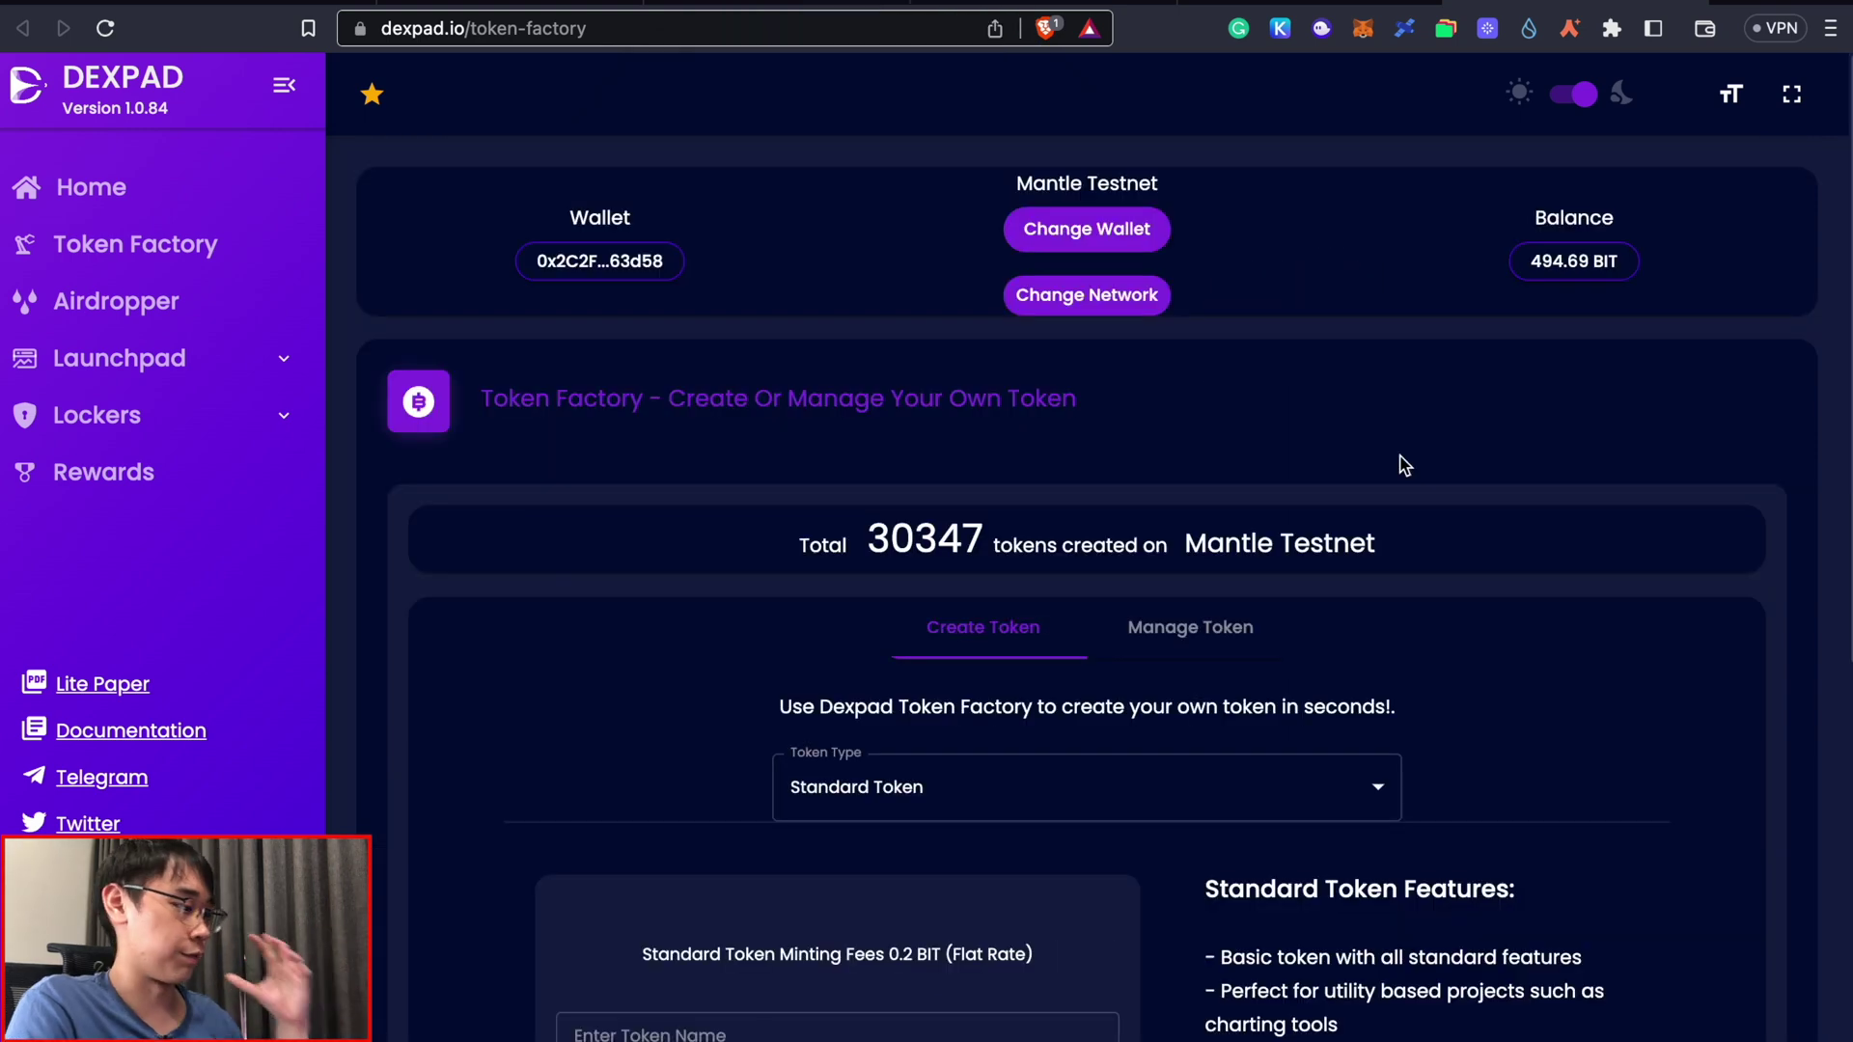
Copy the UWAL token address from DexPad's Manage Token list into MetaMask's Import tokens form
click(1227, 633)
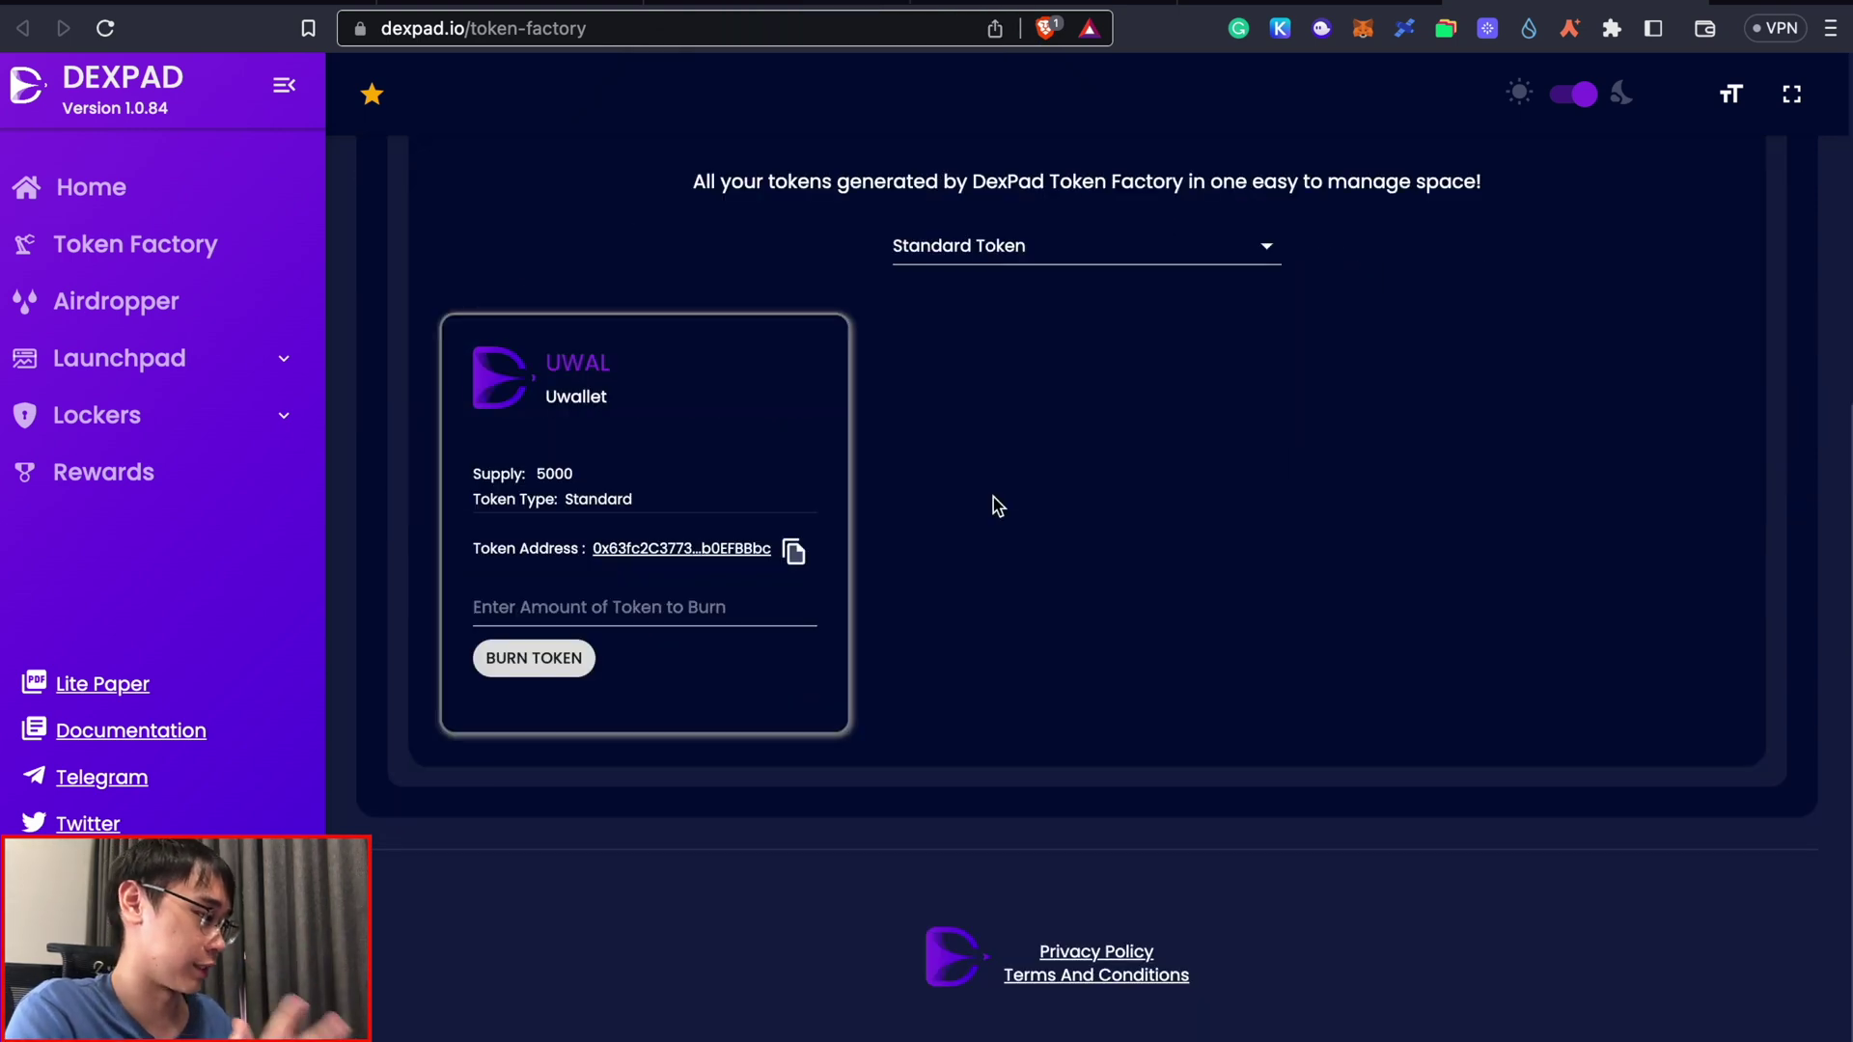
click(795, 552)
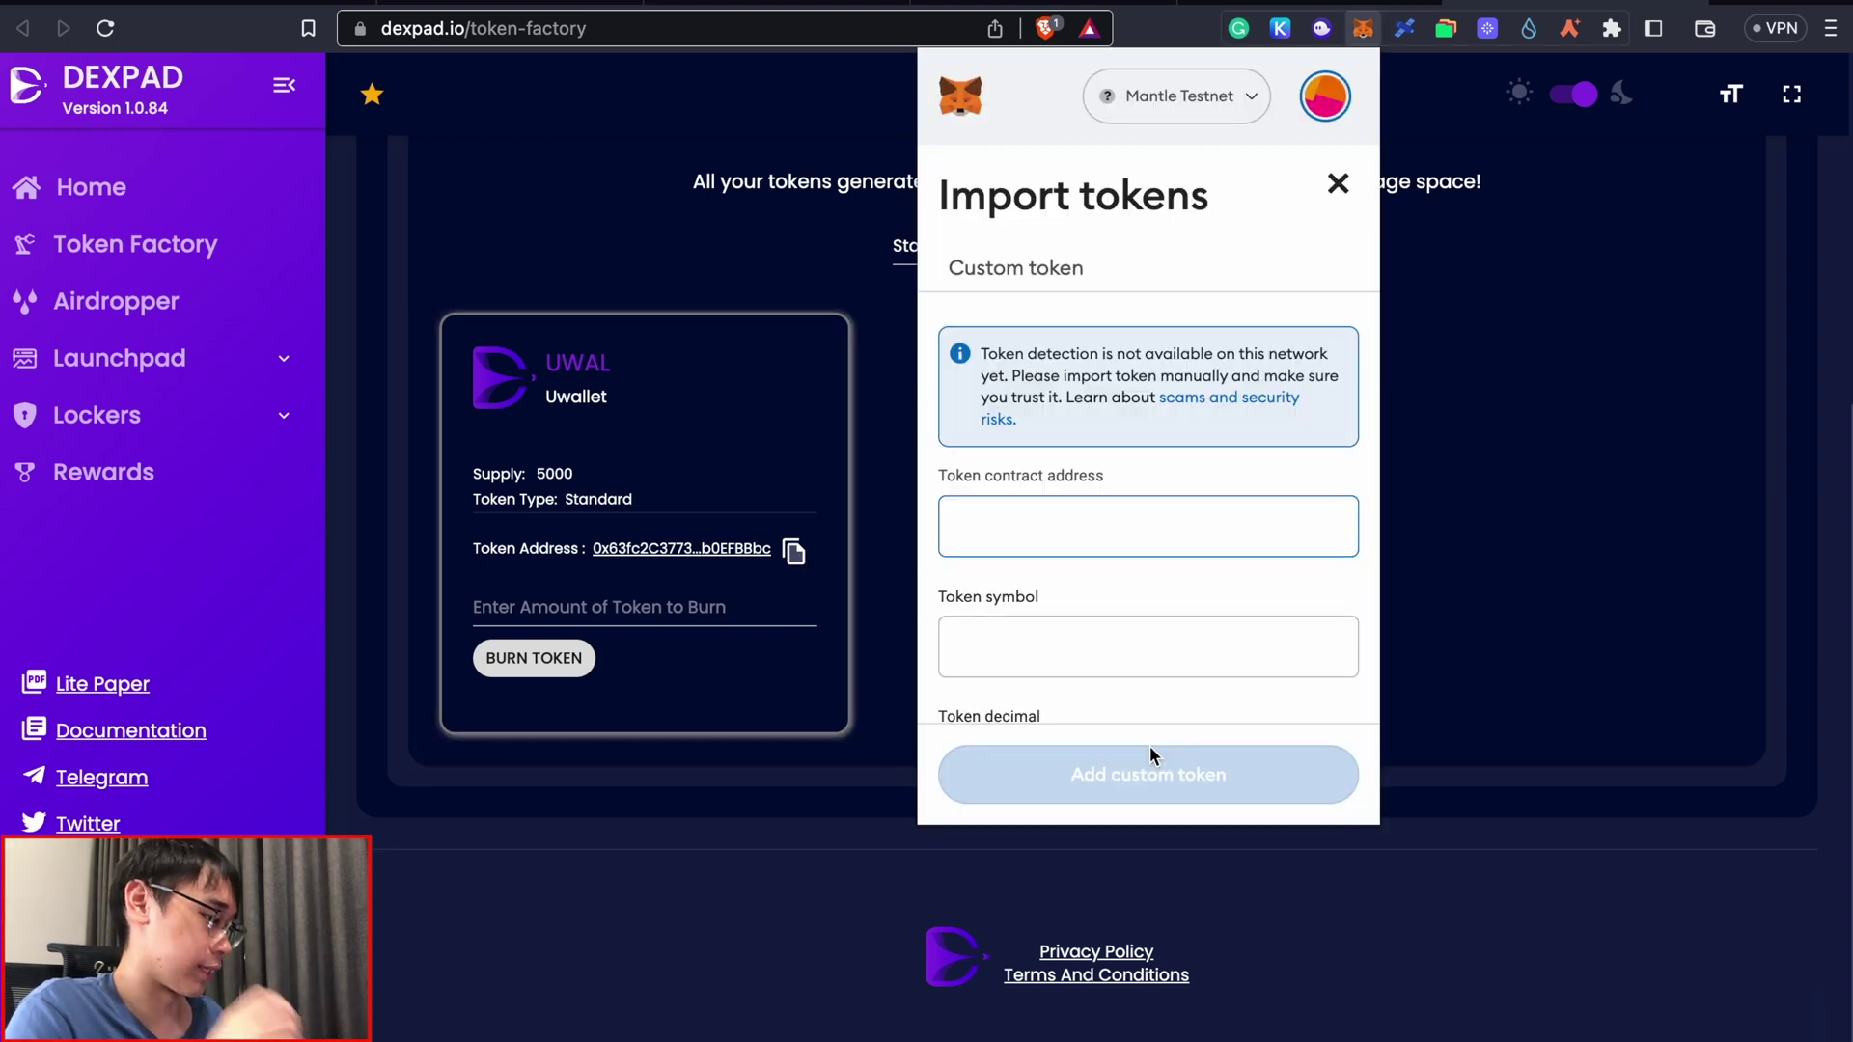
key(super+v)
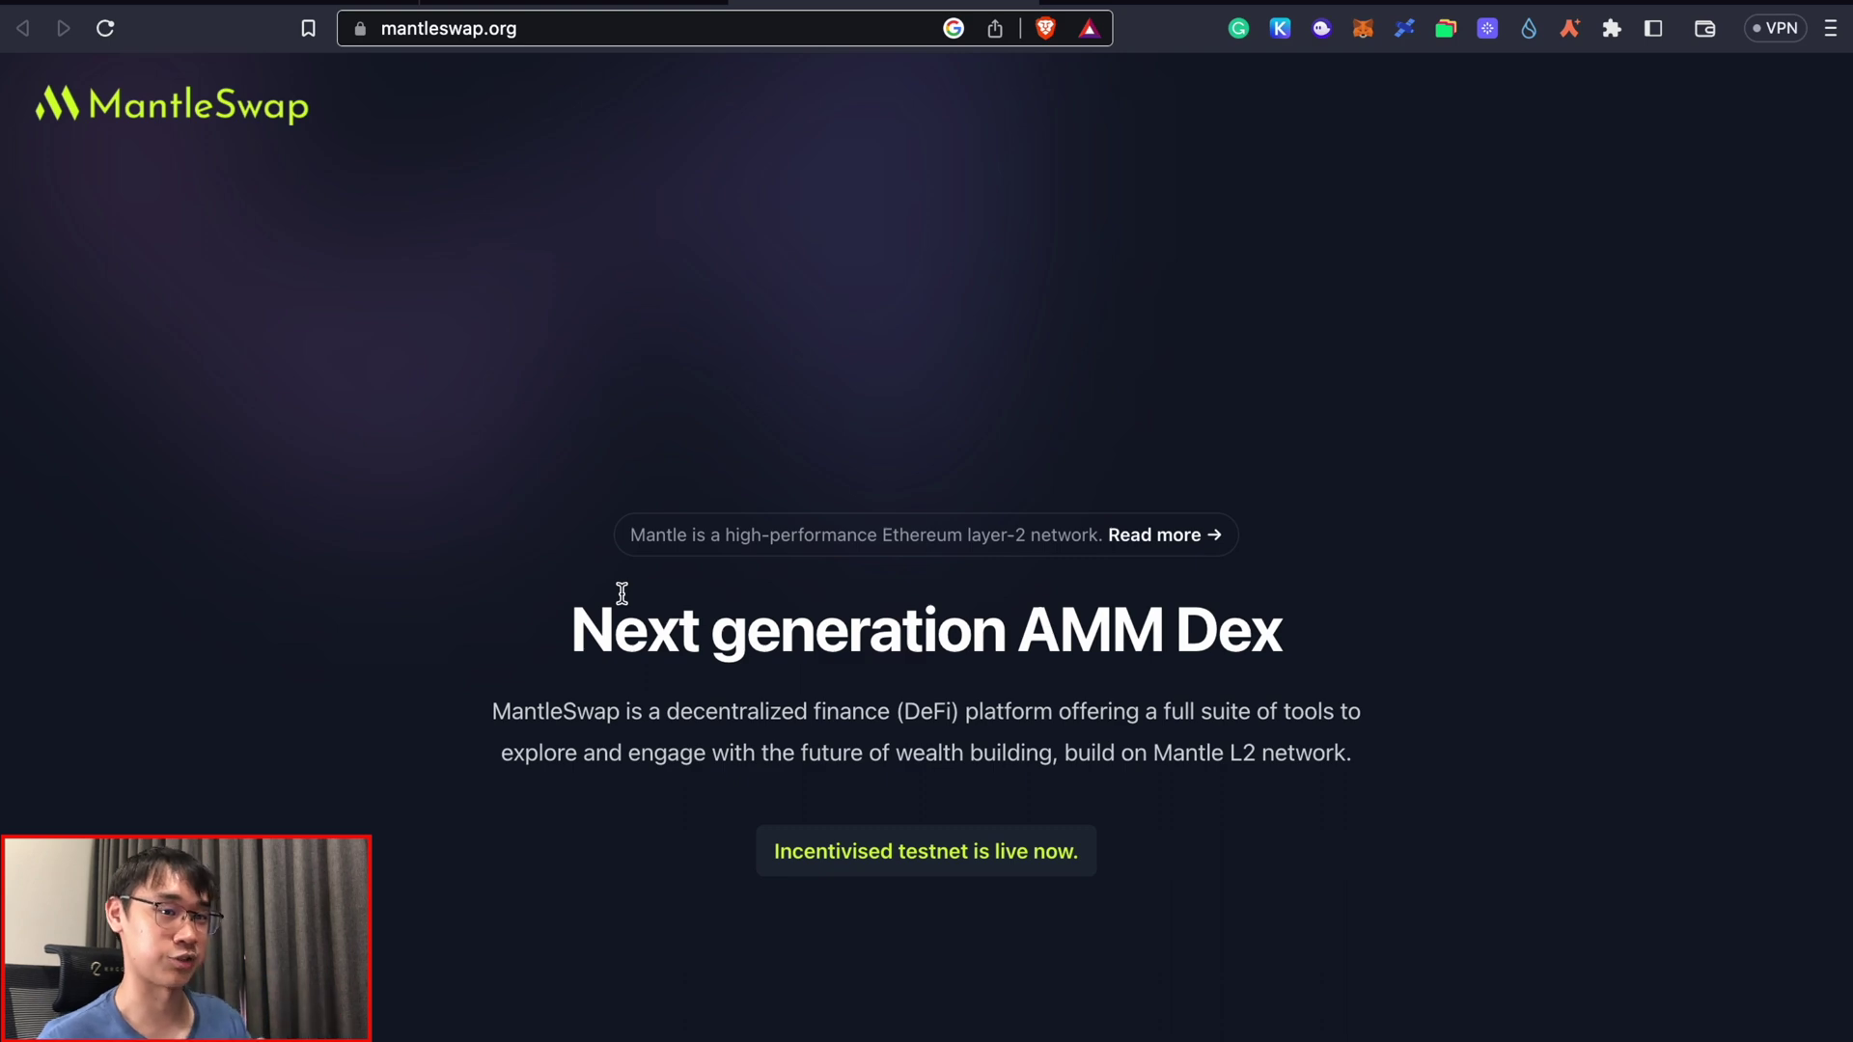
Choose MANT as the output token and submit the 20 BIT to MANT swap
scroll(881, 711, down, 3)
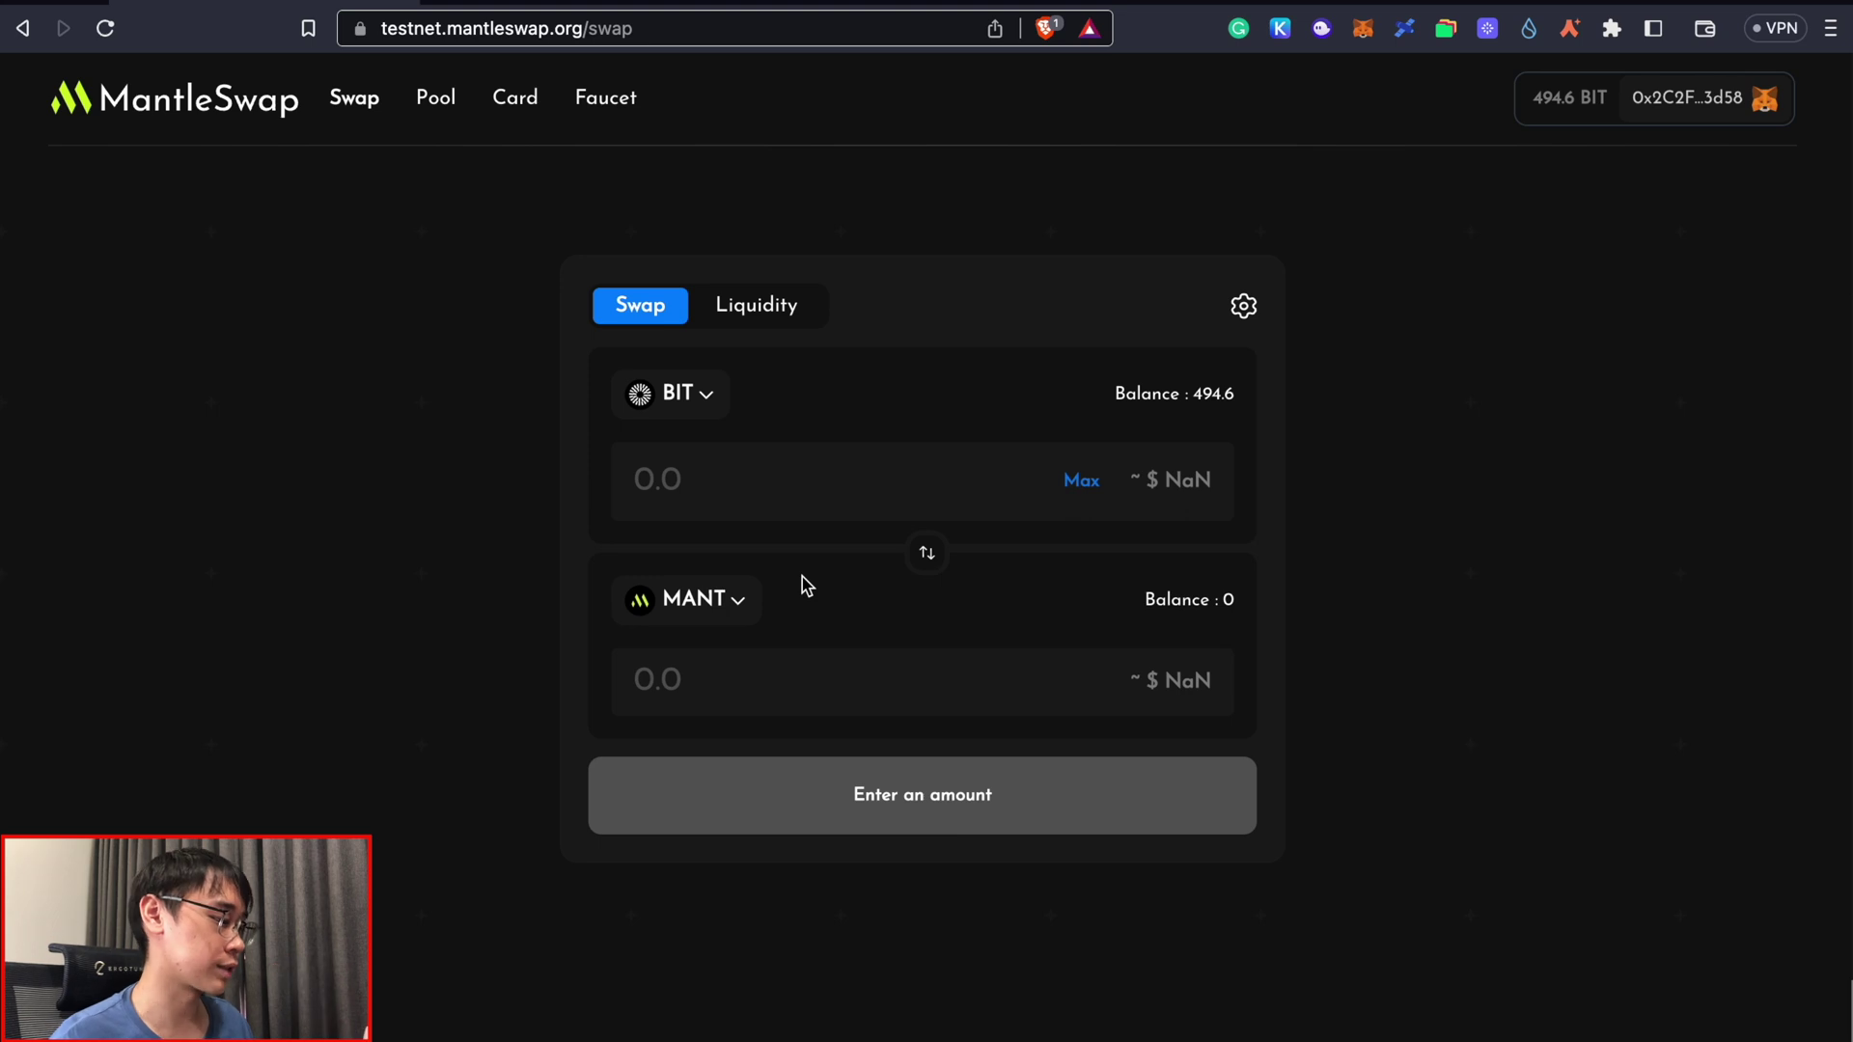
click(734, 599)
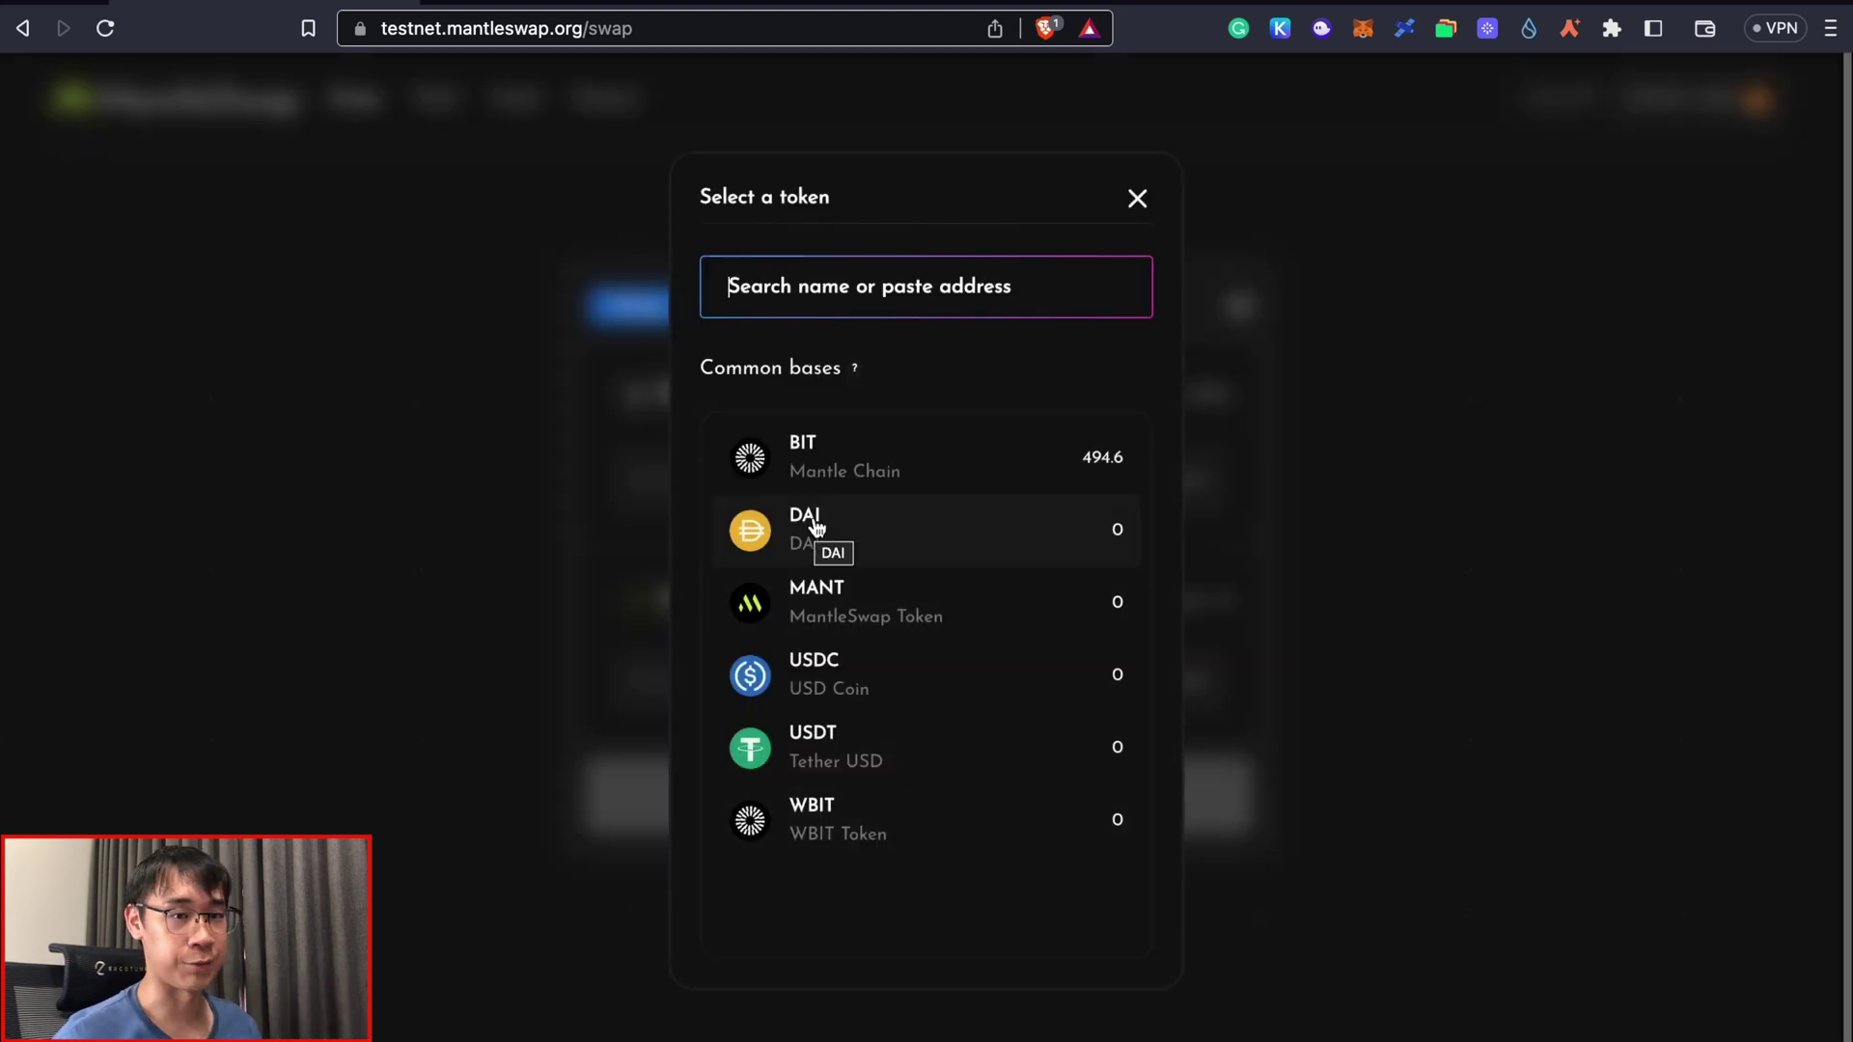
click(743, 602)
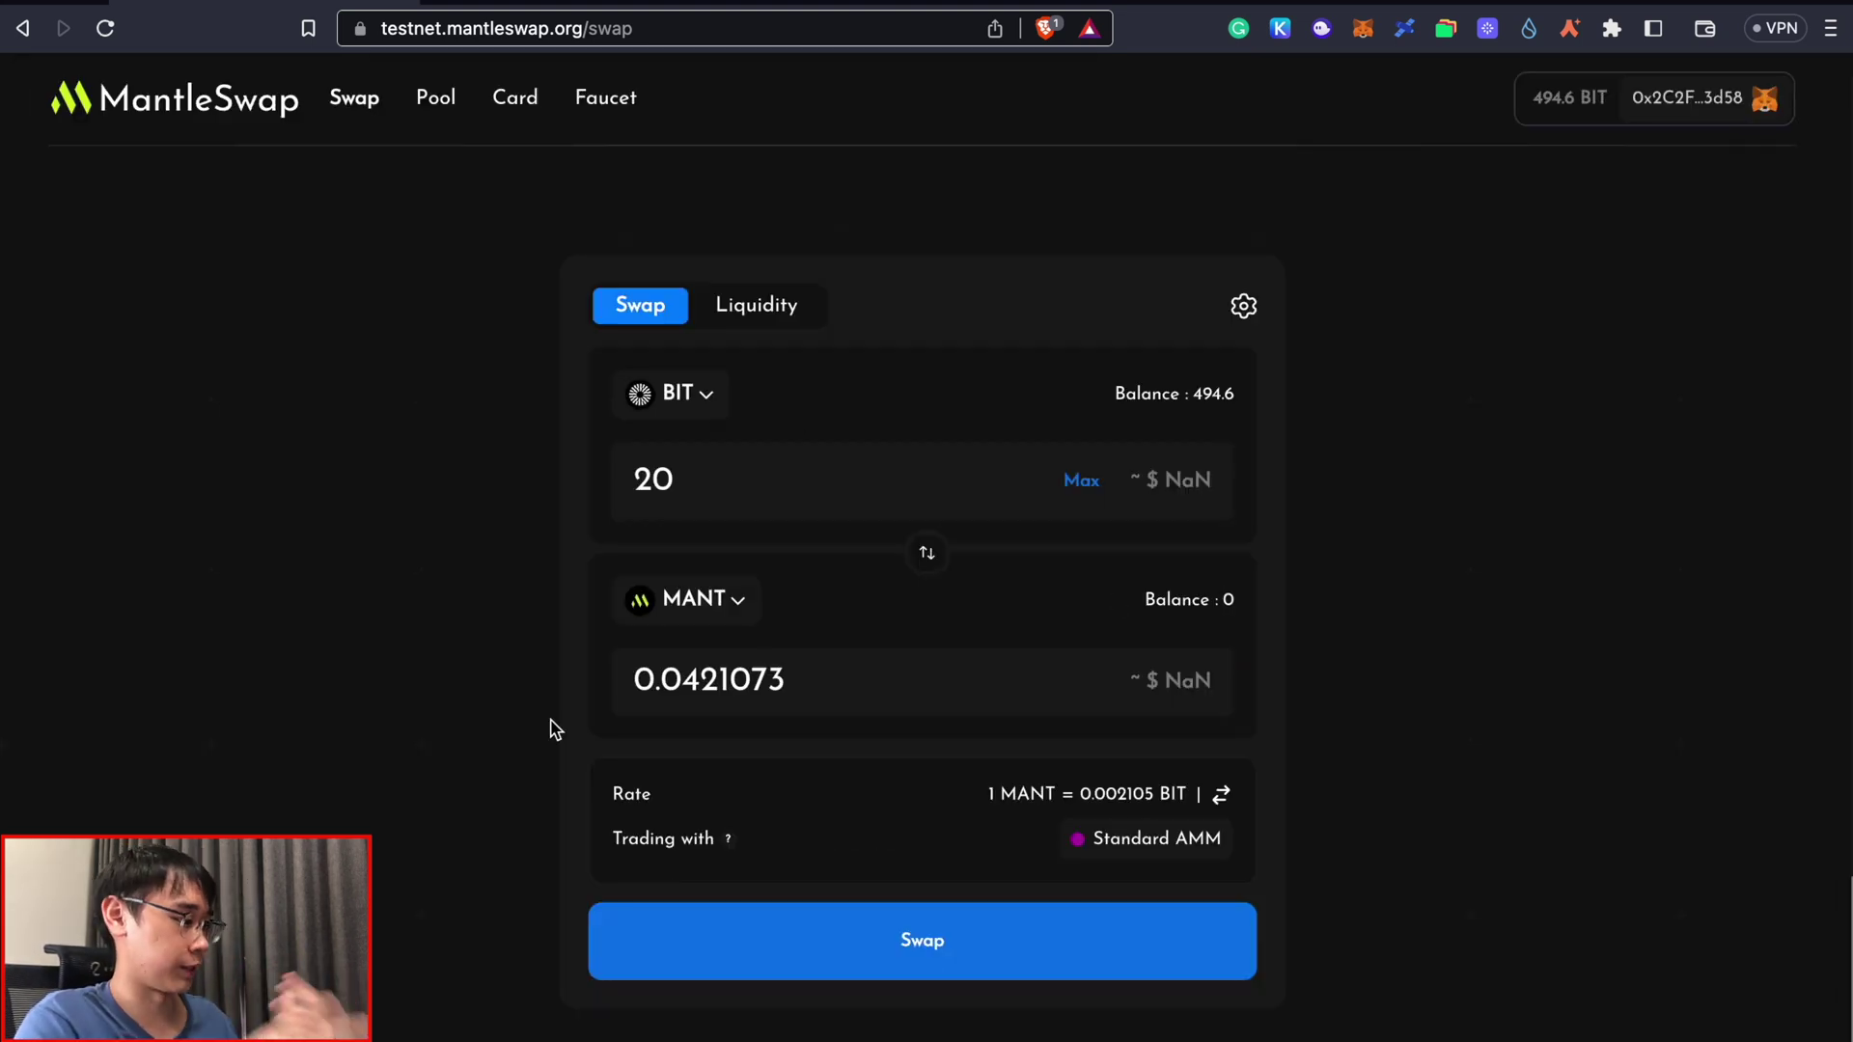
click(922, 941)
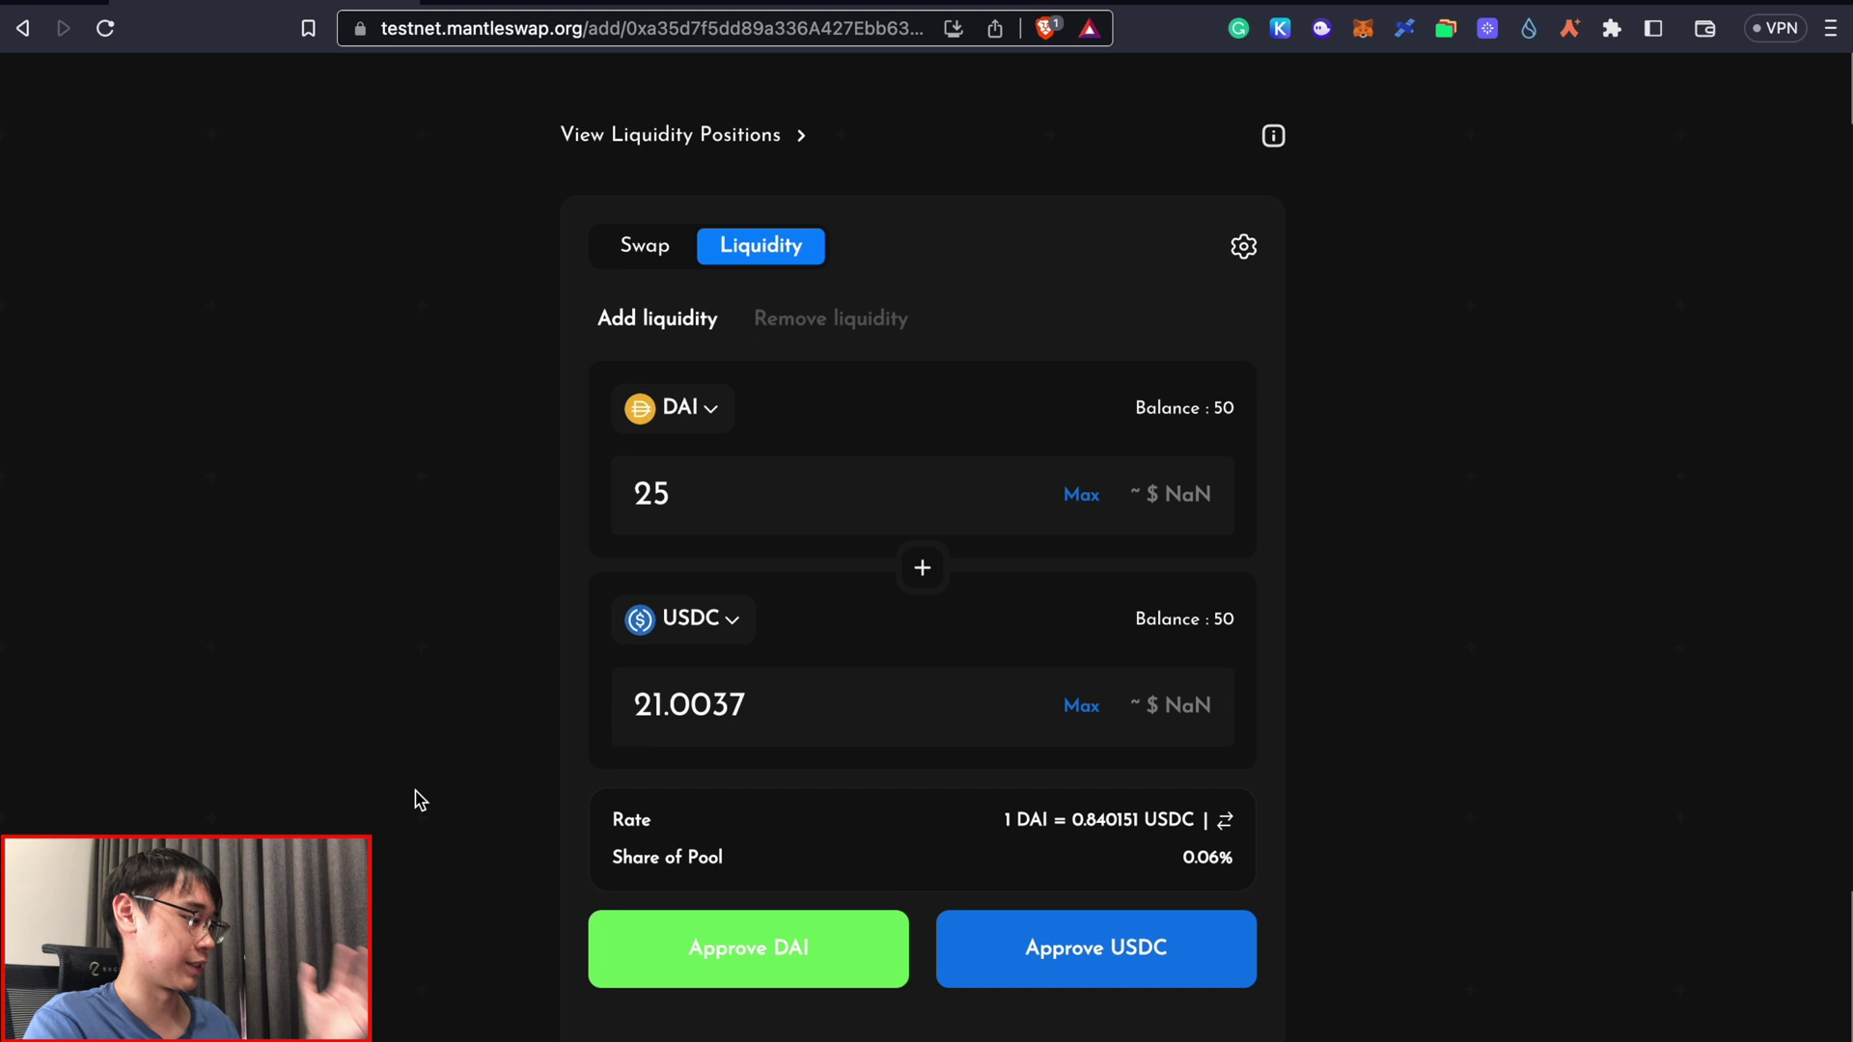
Approve DAI with the maximum spending cap and confirm adding the 25 DAI / 21 USDC liquidity
click(698, 959)
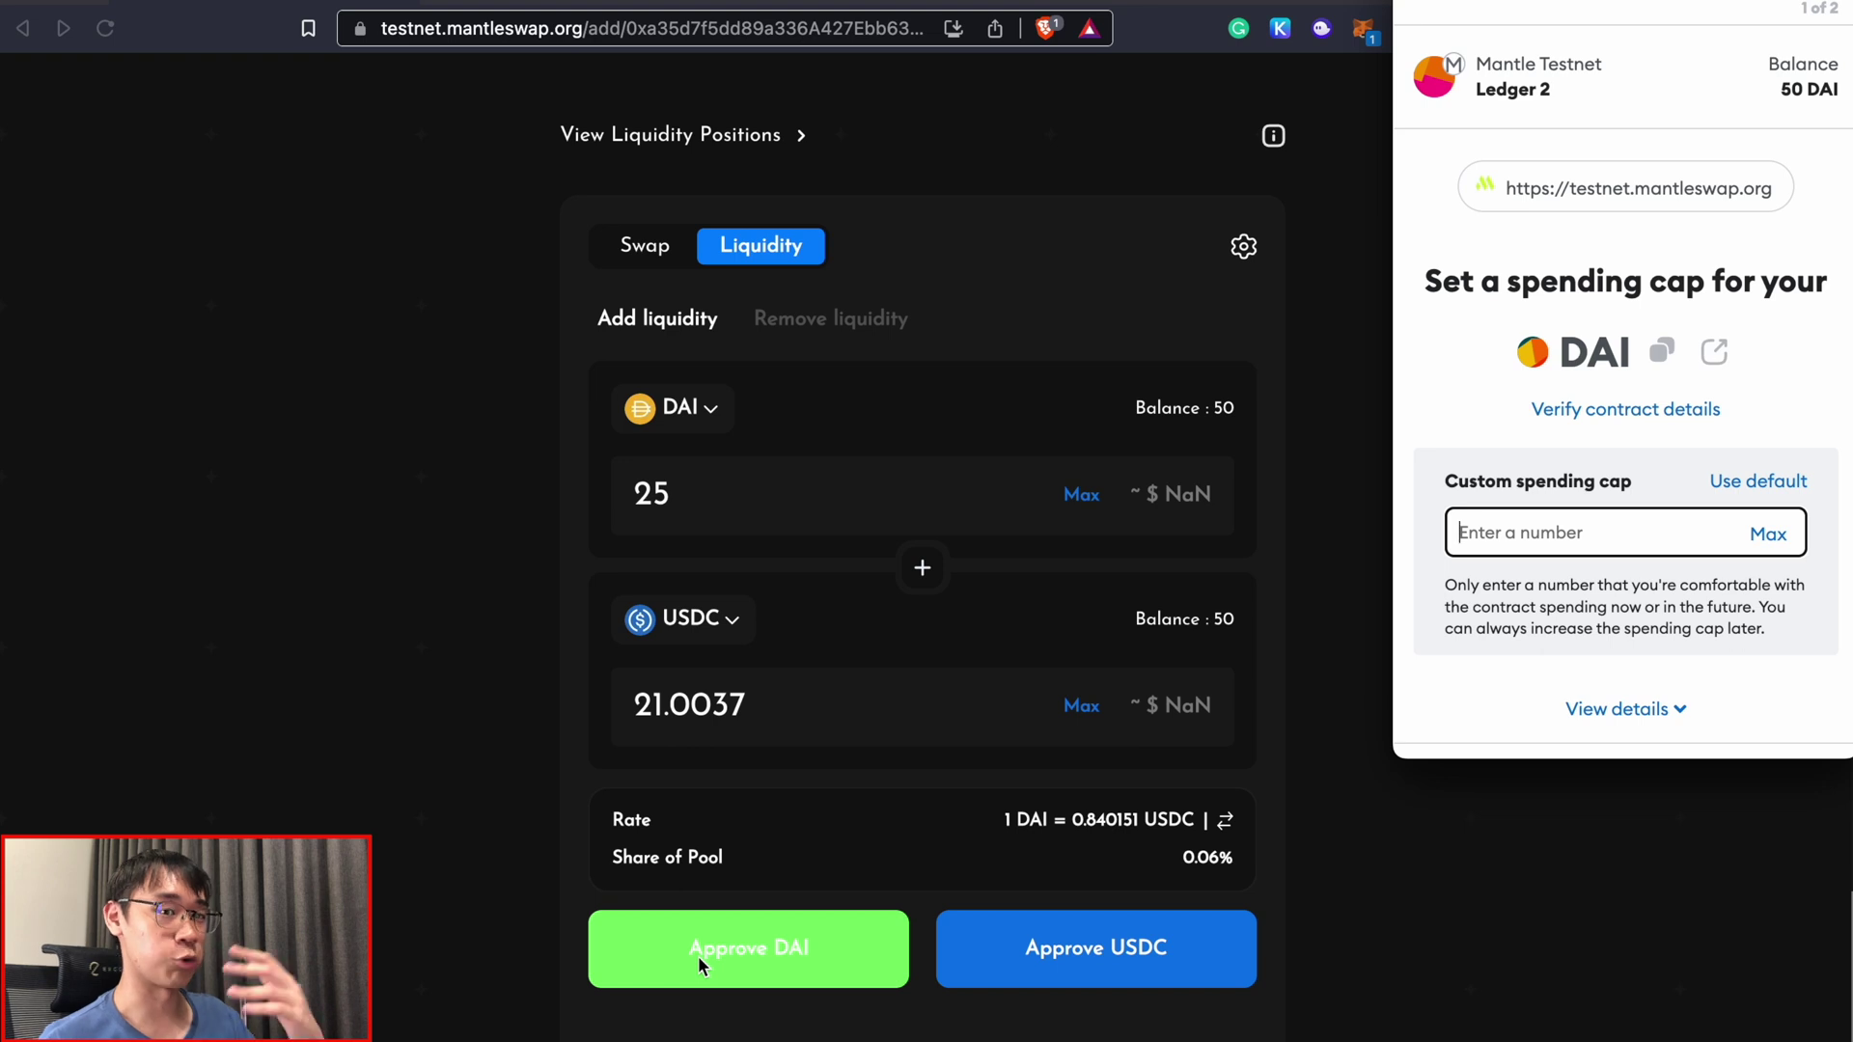
click(1758, 481)
scroll(1743, 691, down, 1)
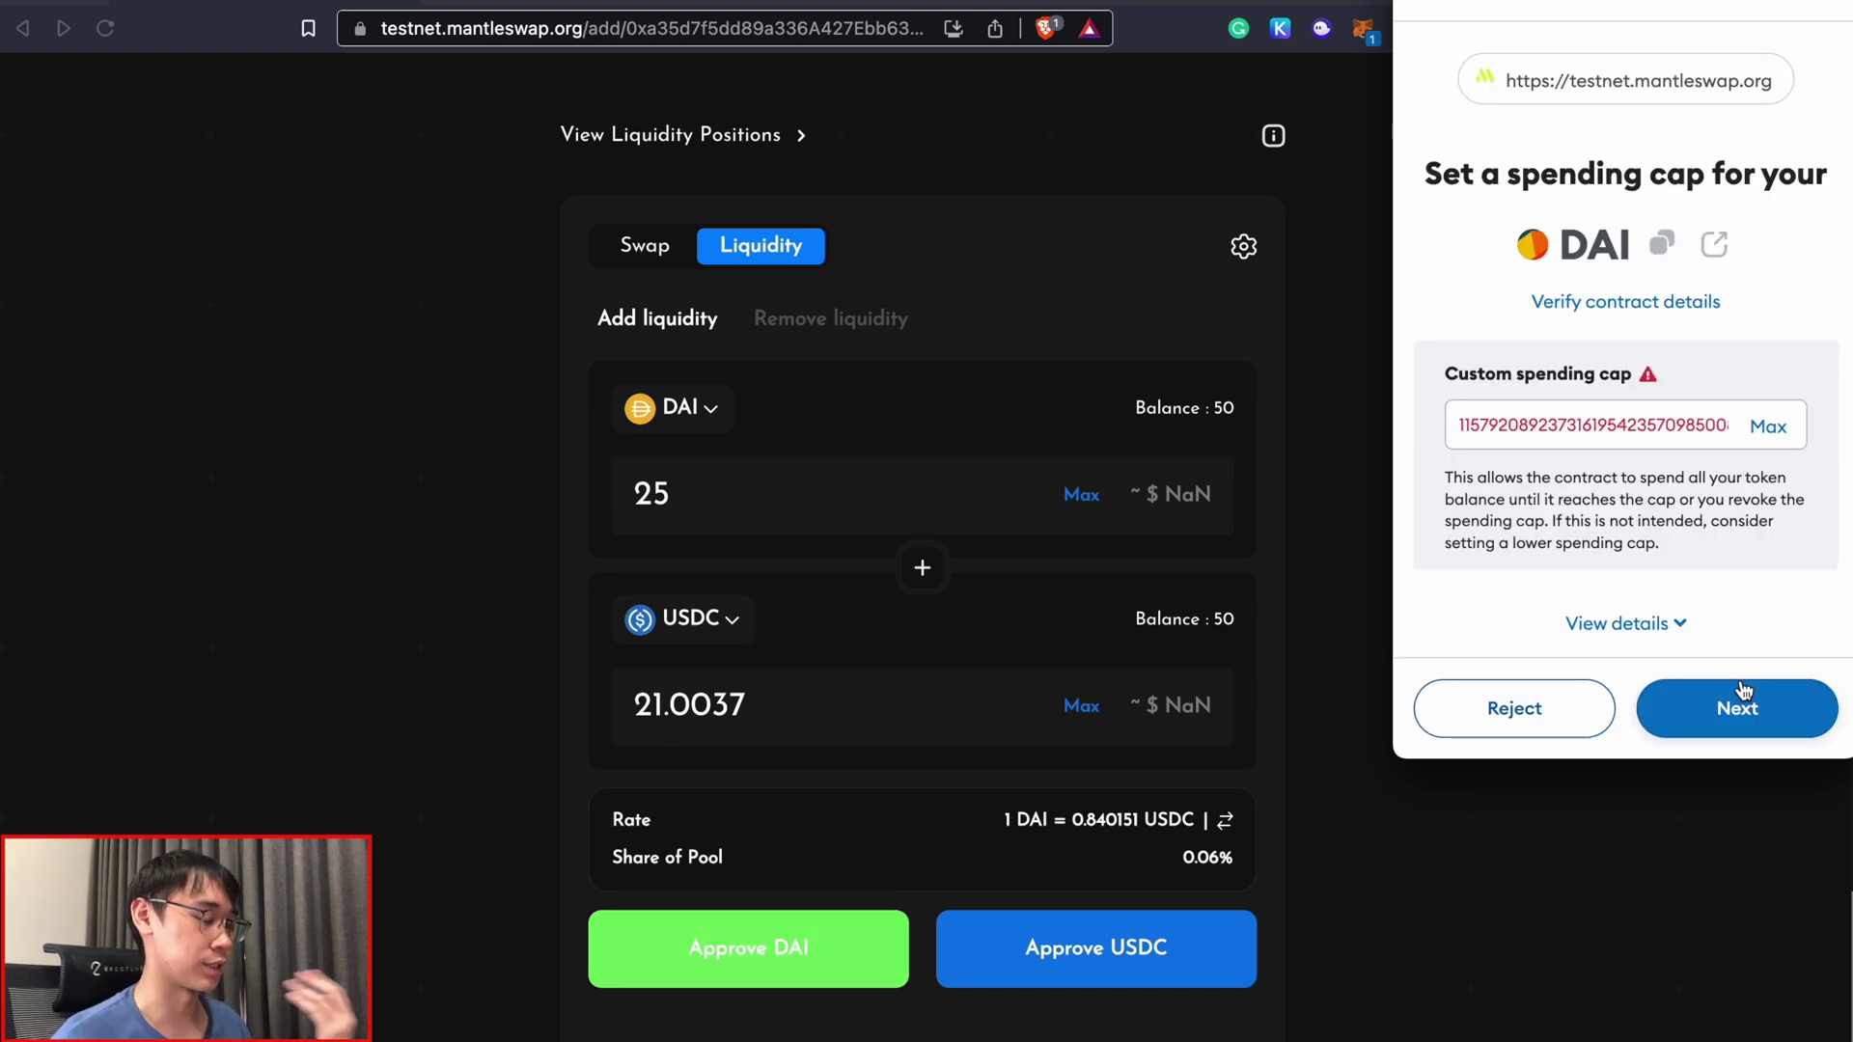
click(1743, 692)
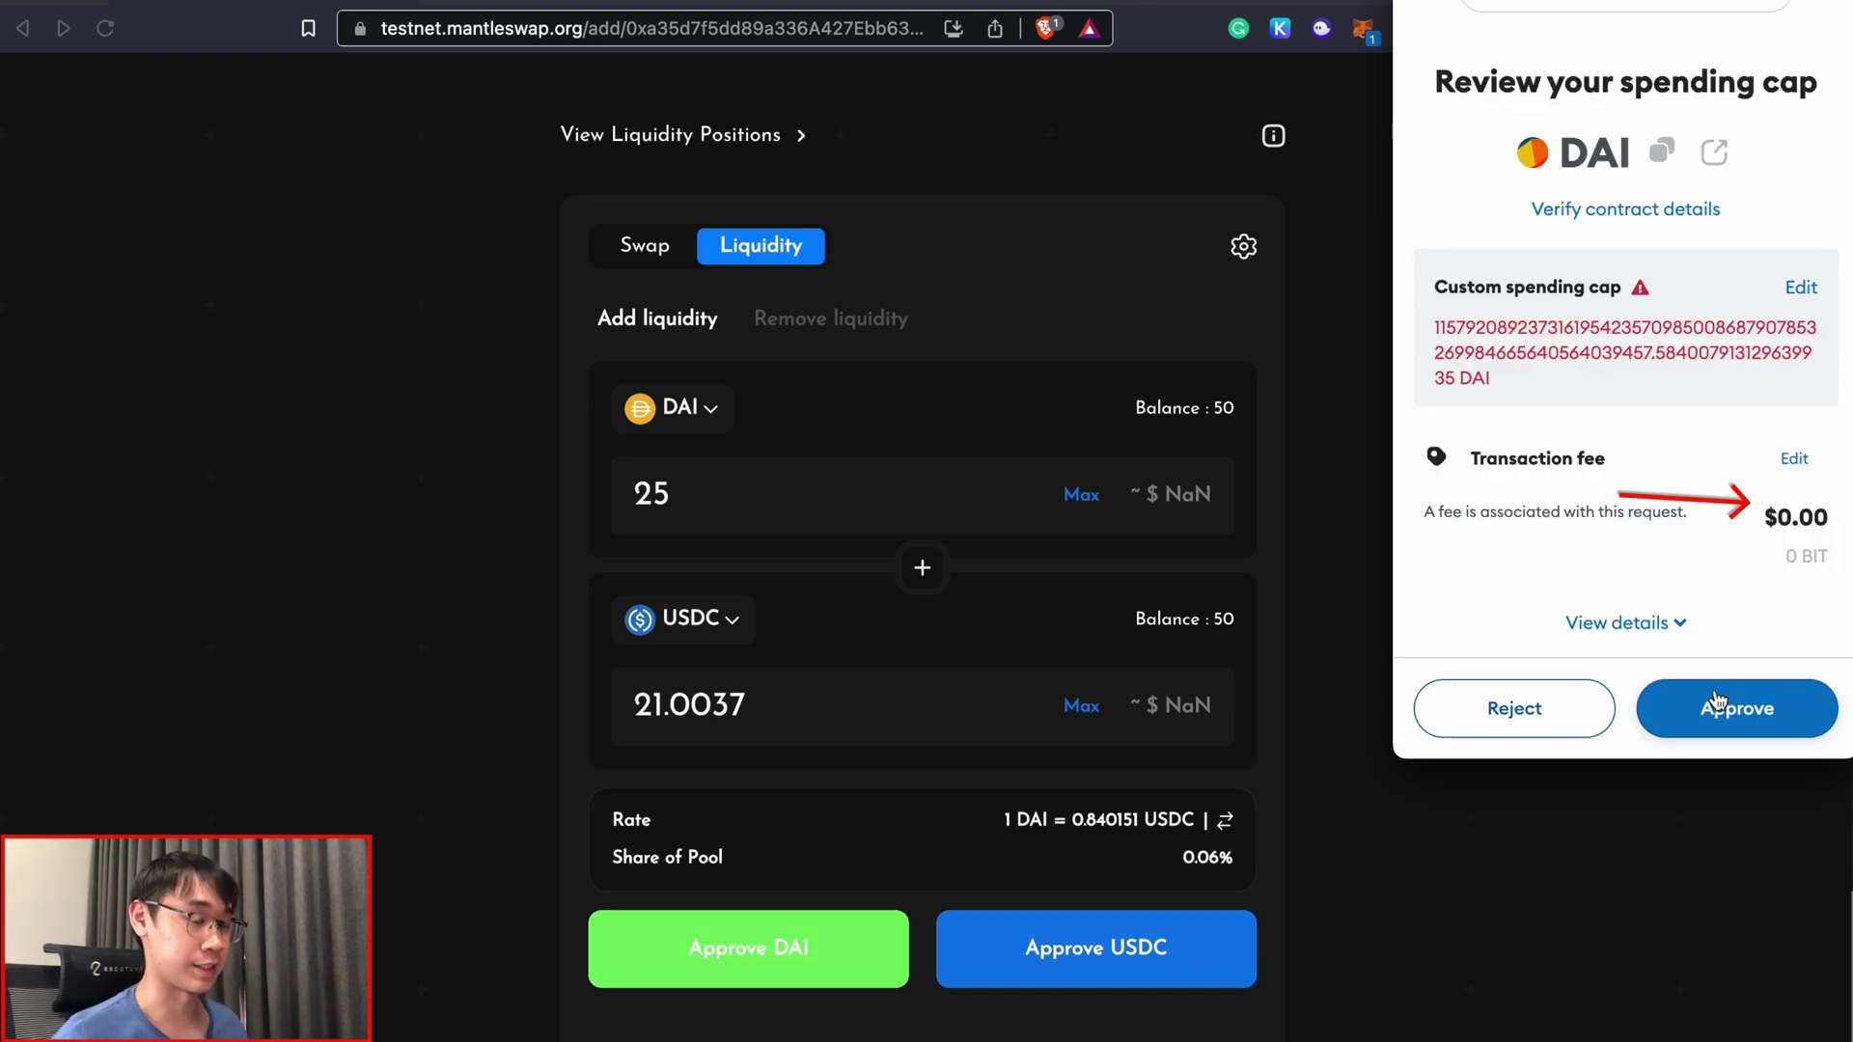
click(1716, 705)
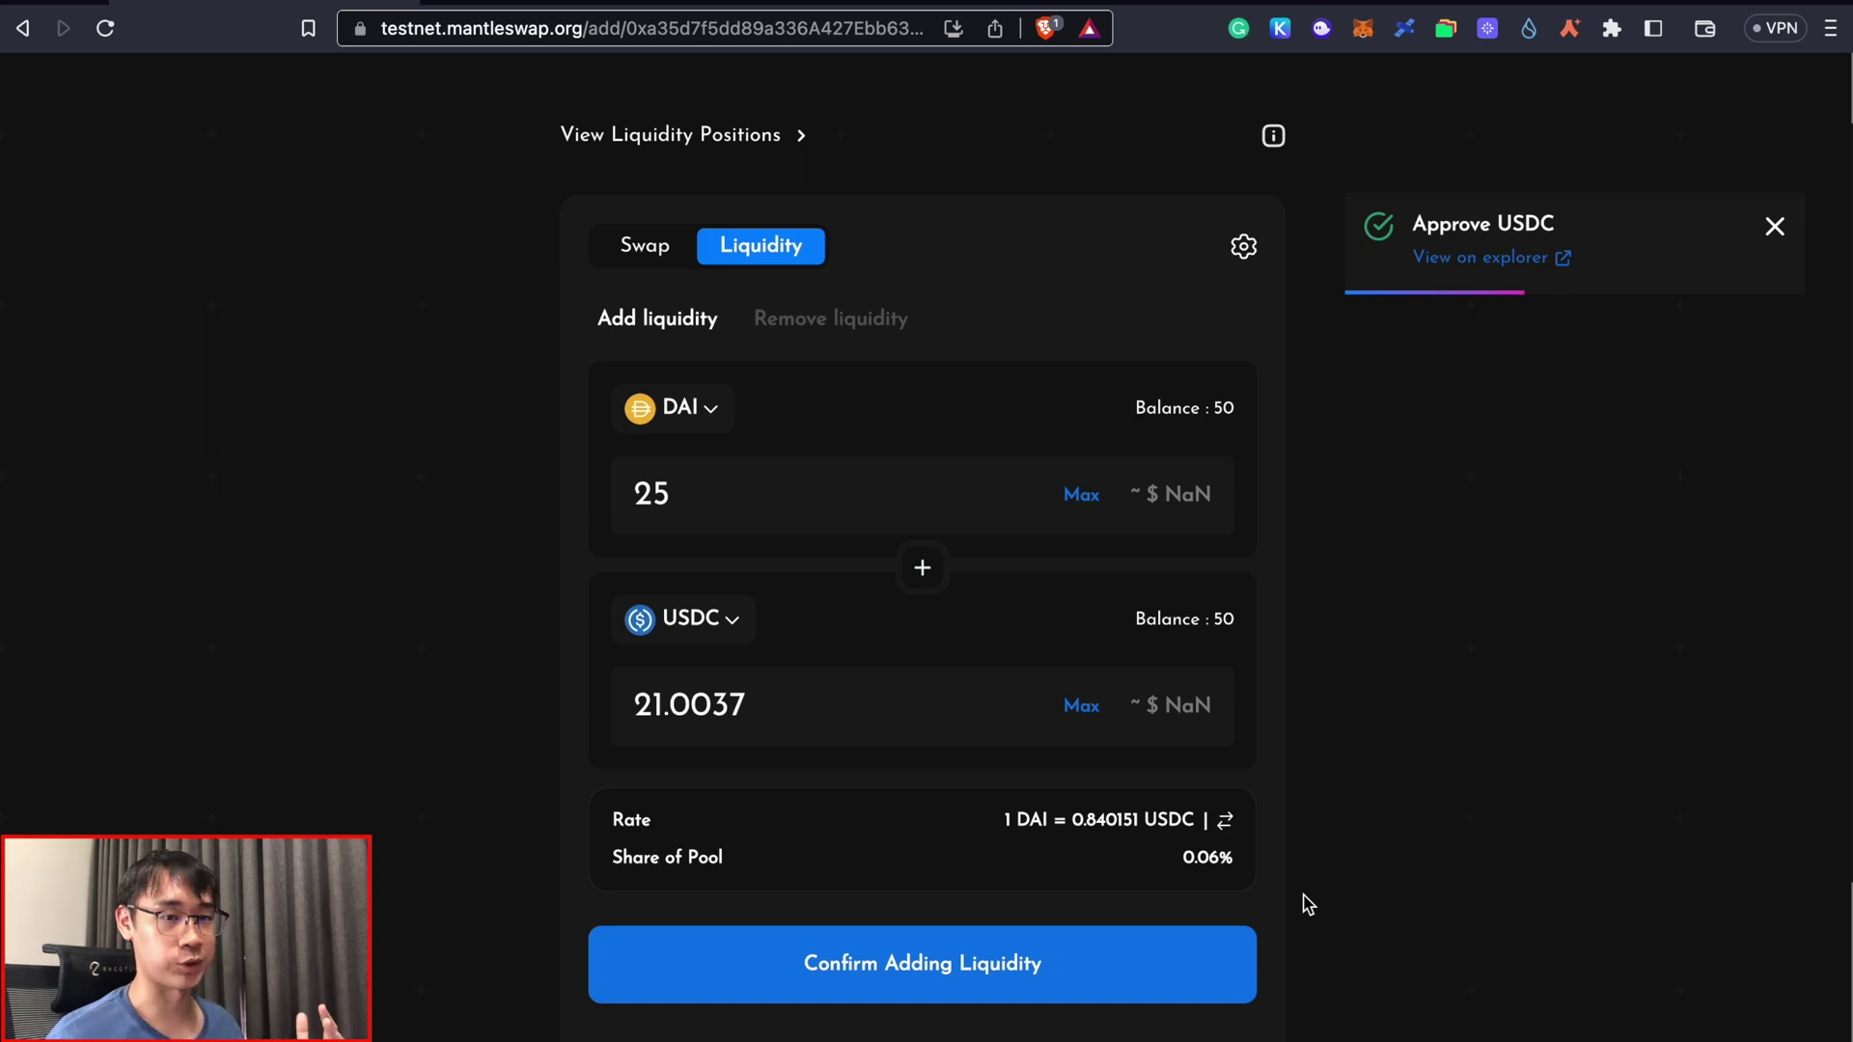
click(1097, 968)
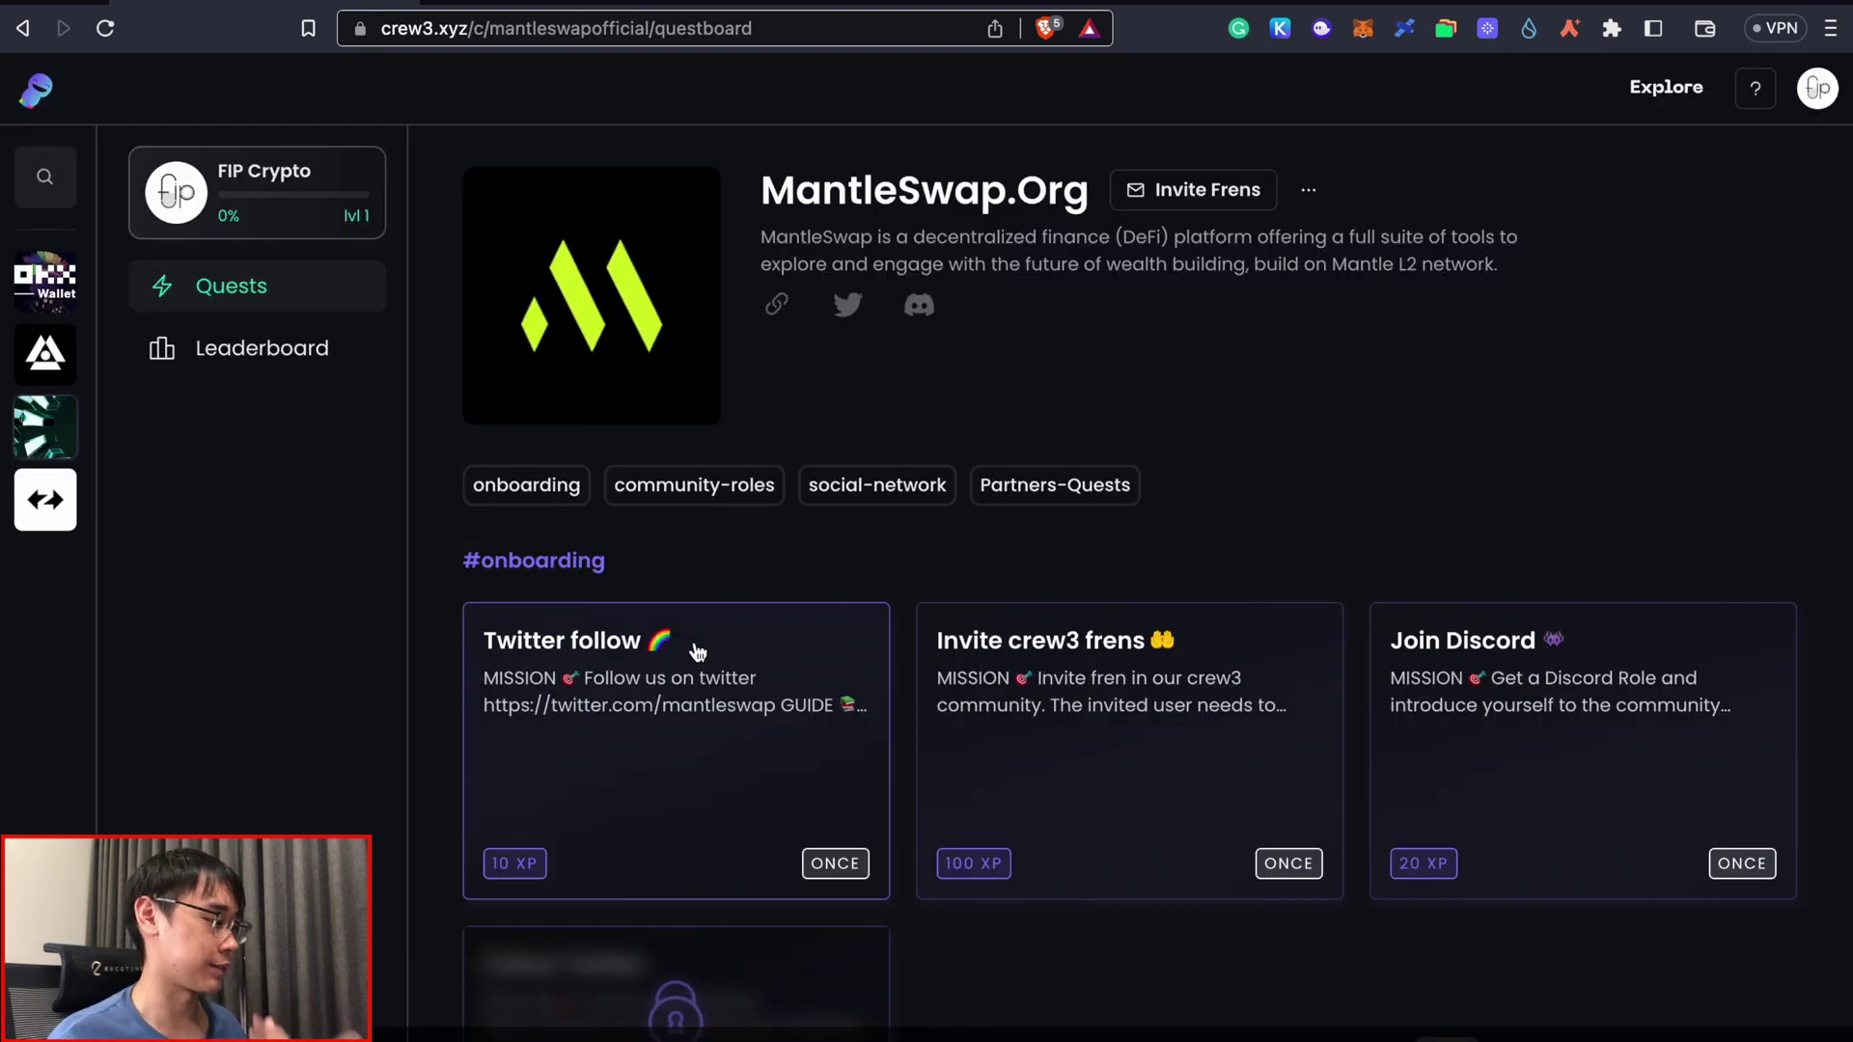
Scroll the MantleSwap questboard down to the #Partners-Quests section
scroll(697, 652, down, 15)
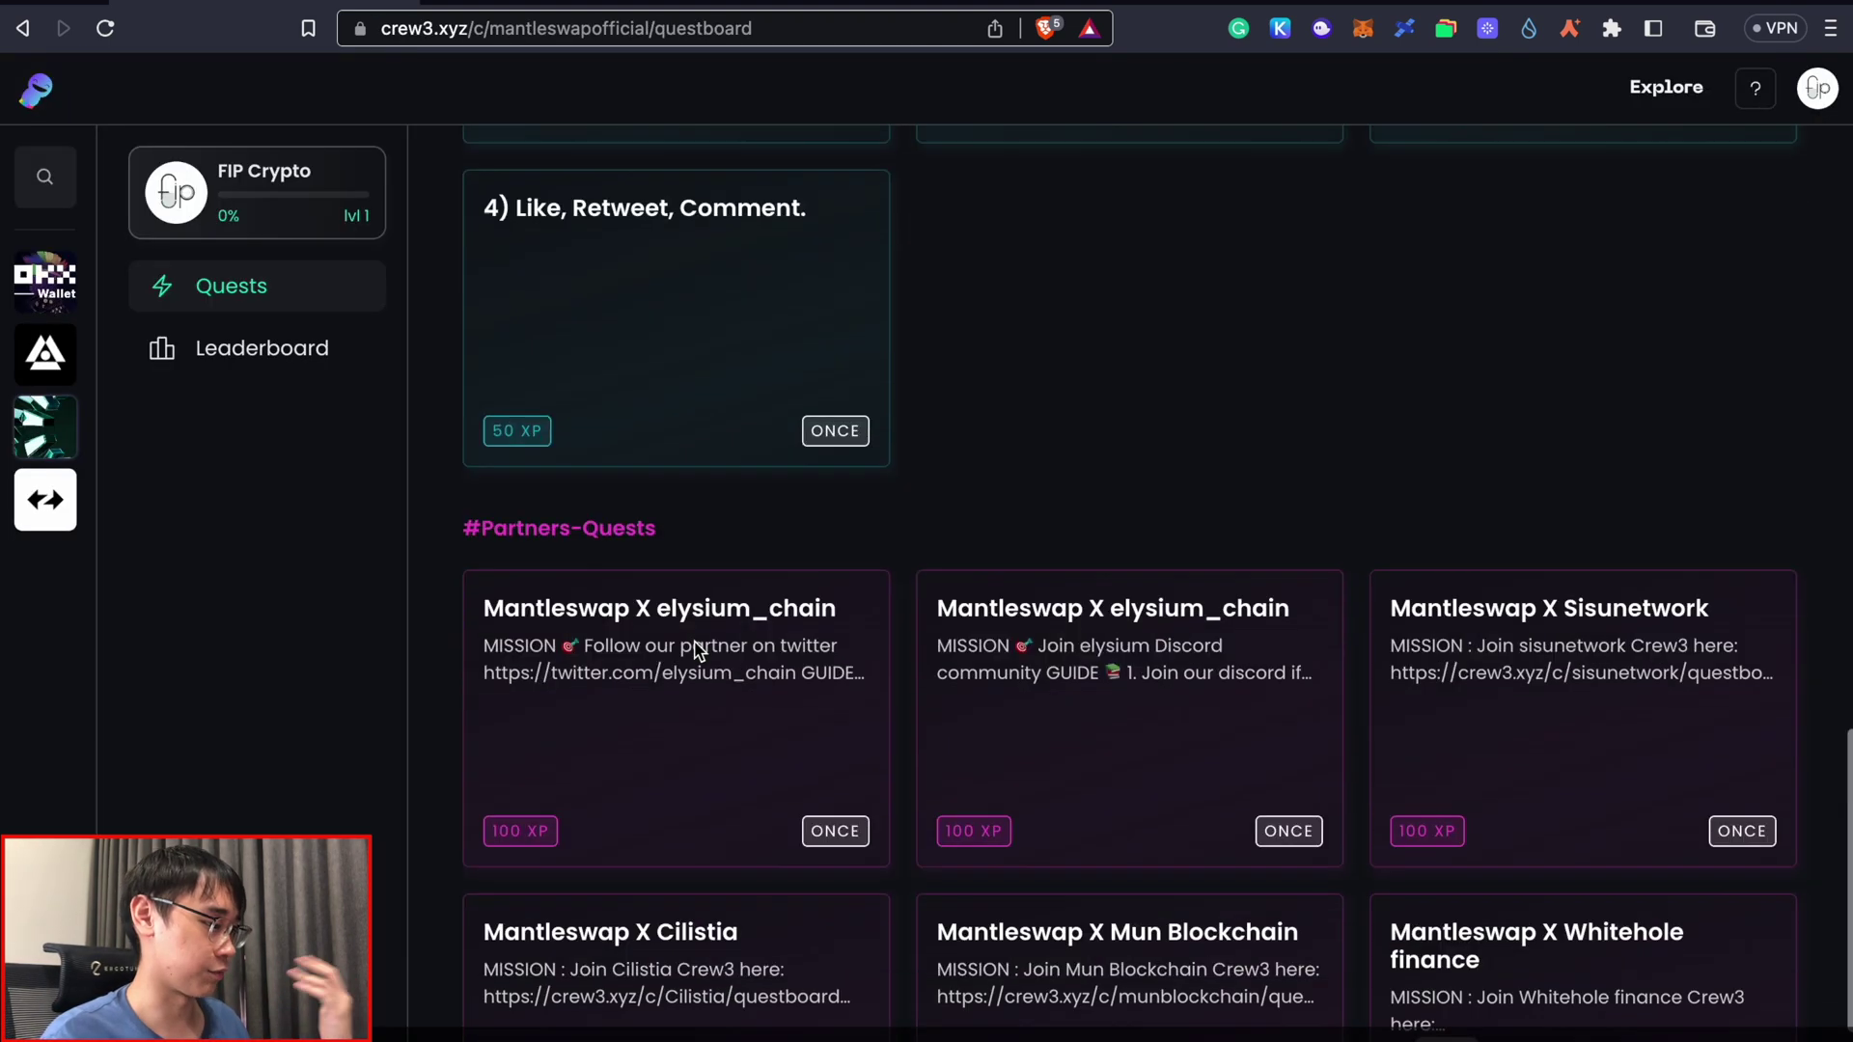
scroll(697, 651, down, 1)
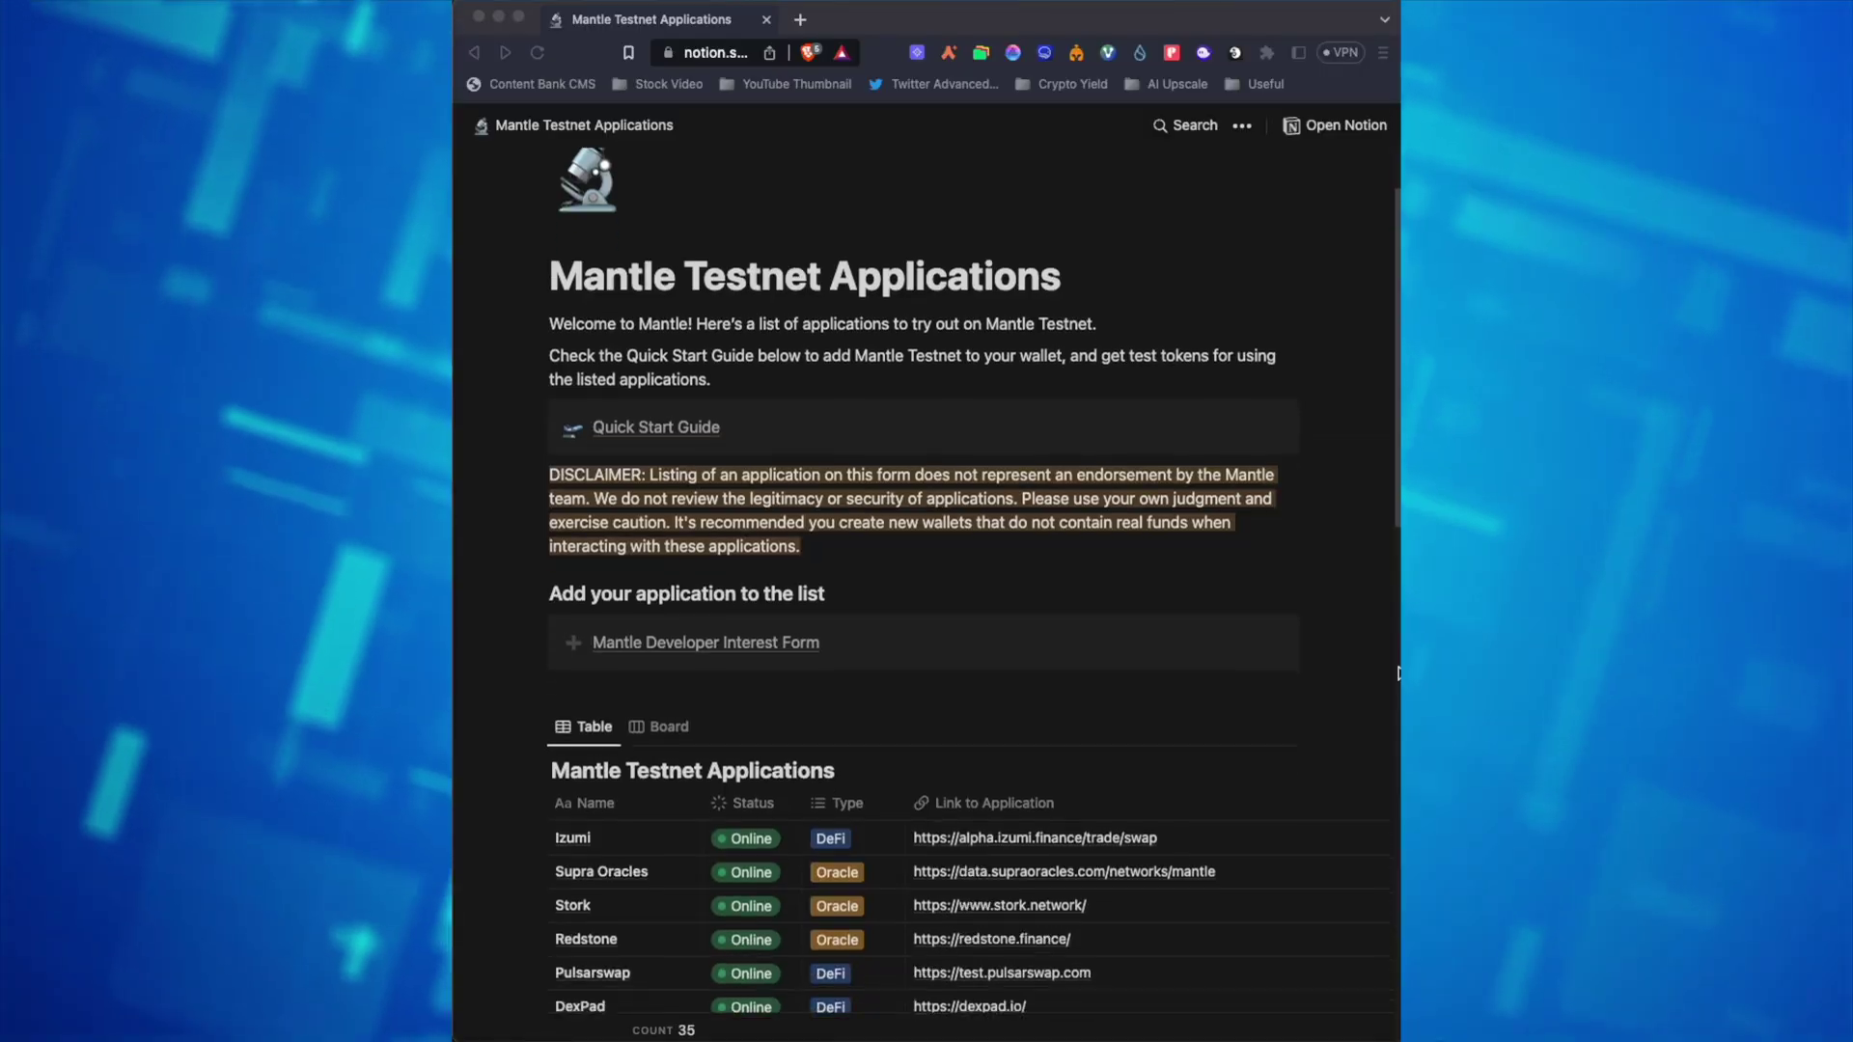
Scroll through the Notion Mantle Testnet Applications table of 35 apps, showing Pyth, DIA Data and Synapse Offline
scroll(1398, 673, down, 6)
scroll(1398, 673, down, 5)
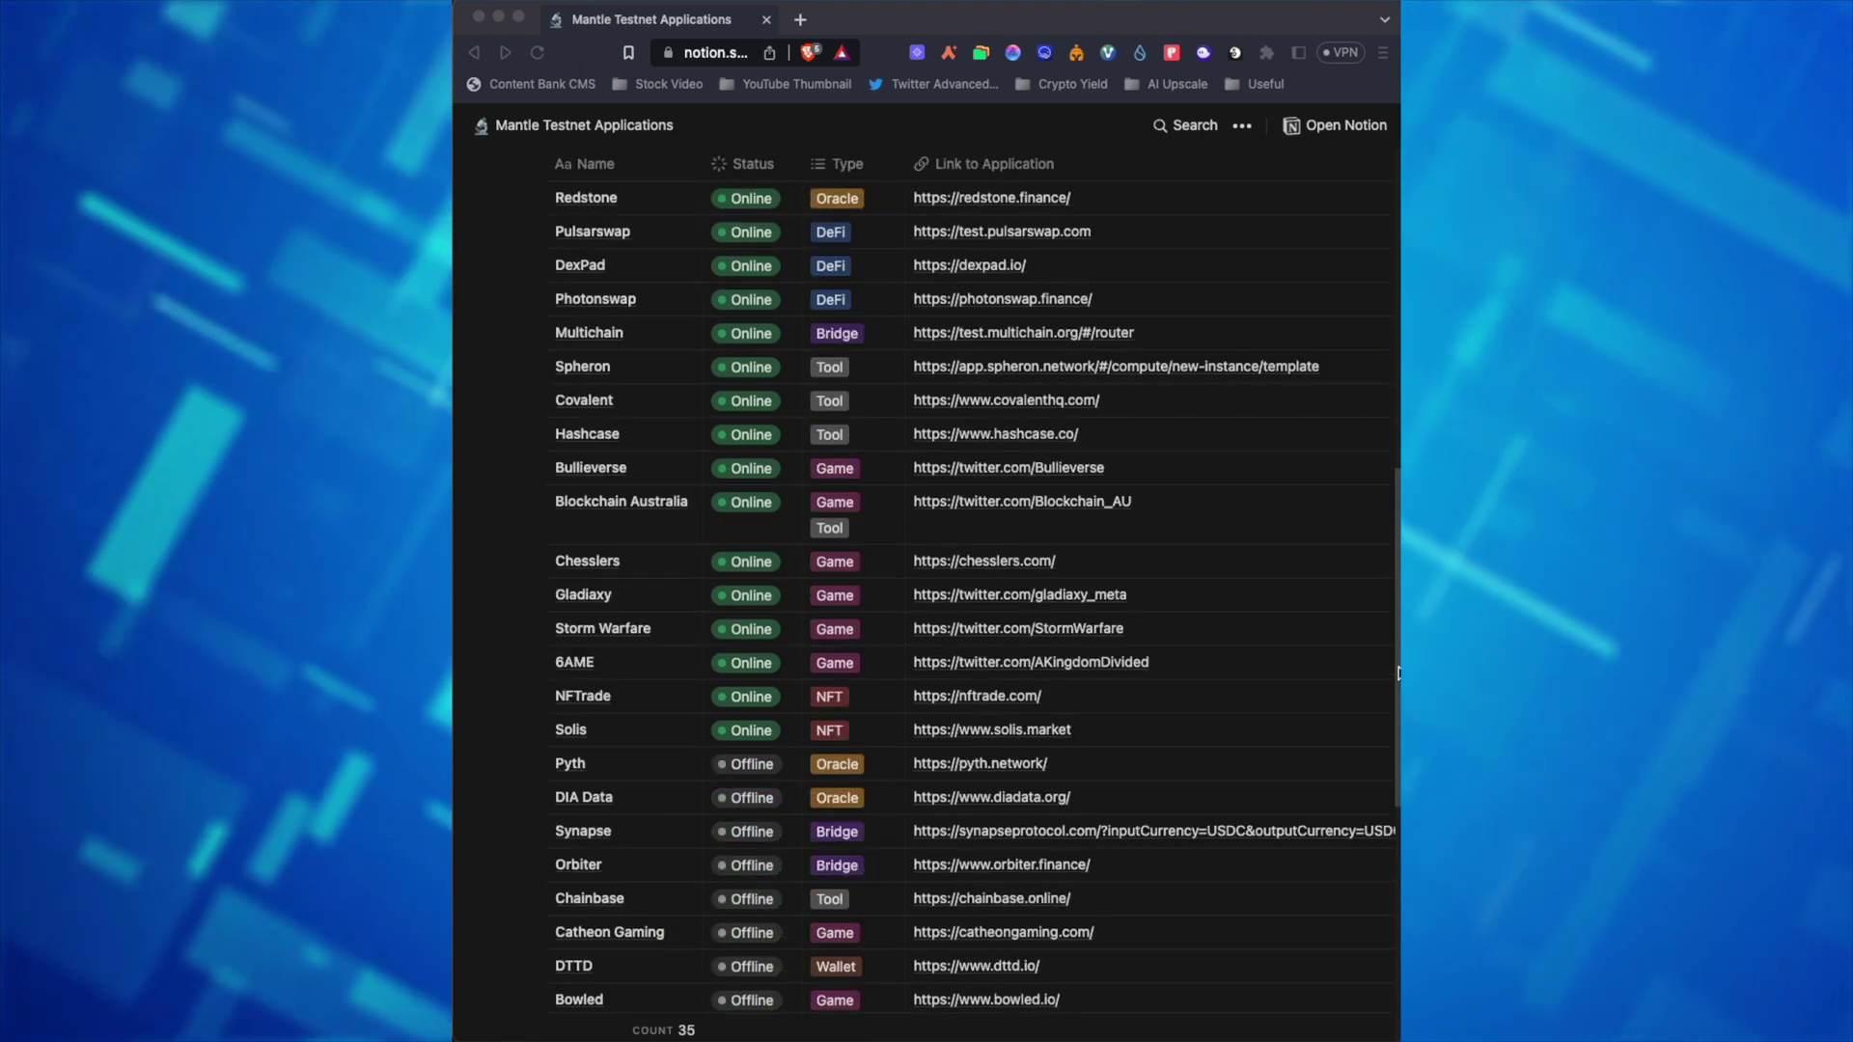